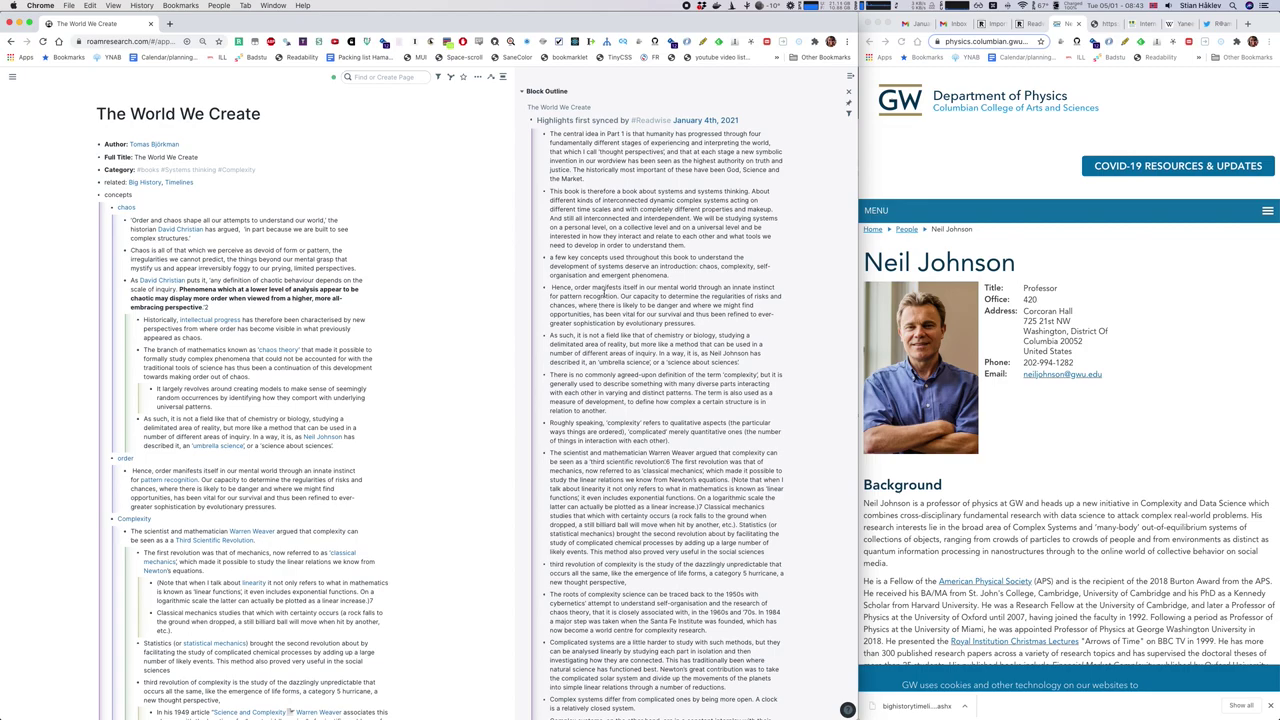
# Step: Collapse the "Highlights first synced by #Readwise" block below the systems notes on The World We Create page
pyautogui.scroll(-2, 610, 175)
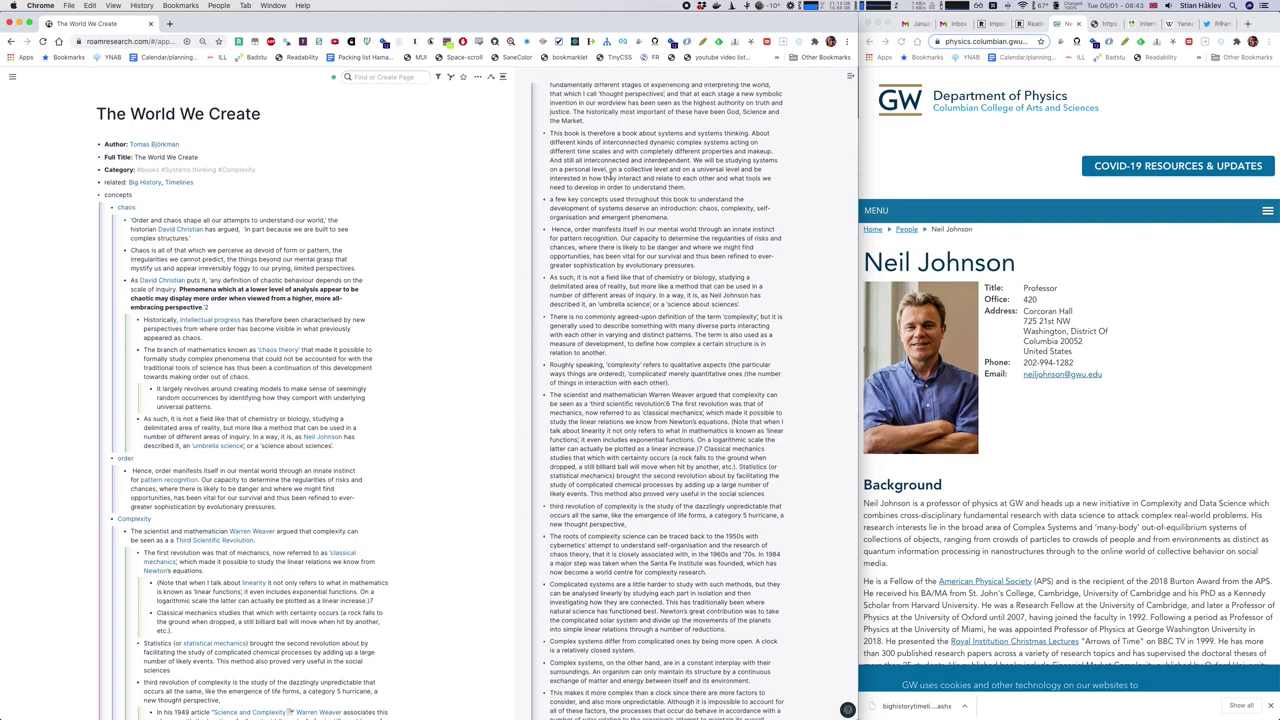
pyautogui.scroll(-3, 215, 347)
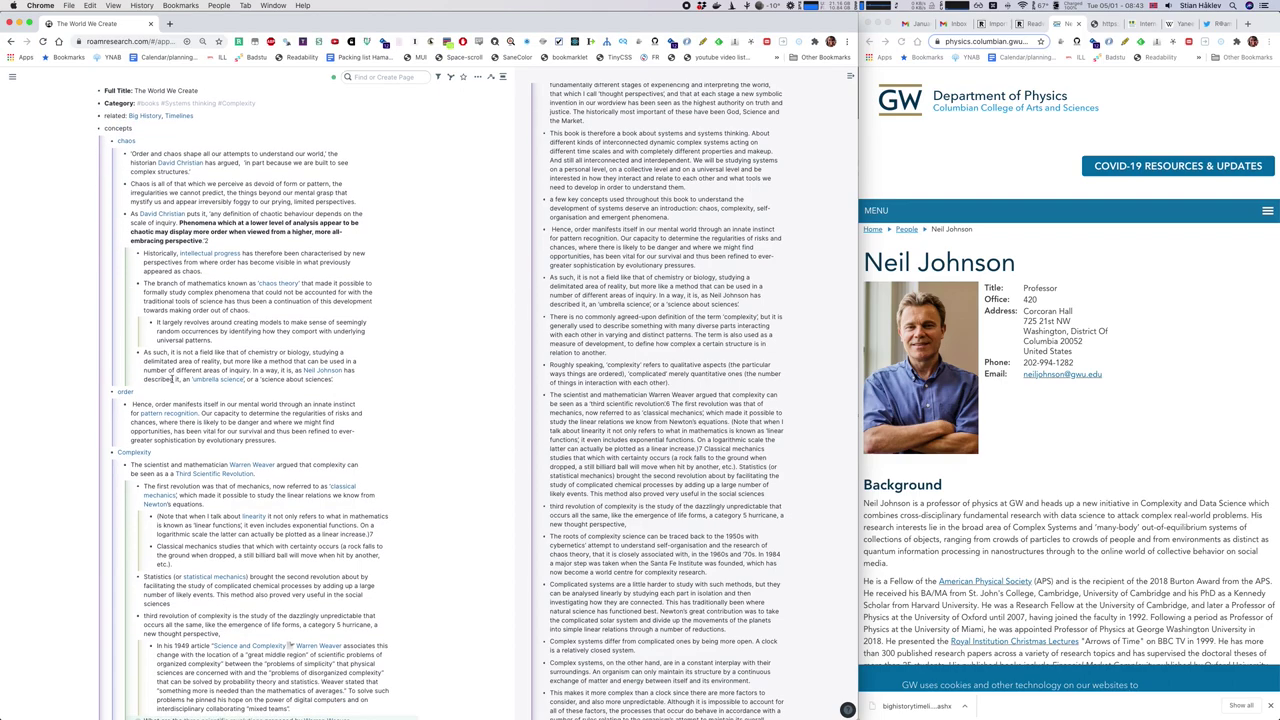
pyautogui.scroll(-7, 215, 347)
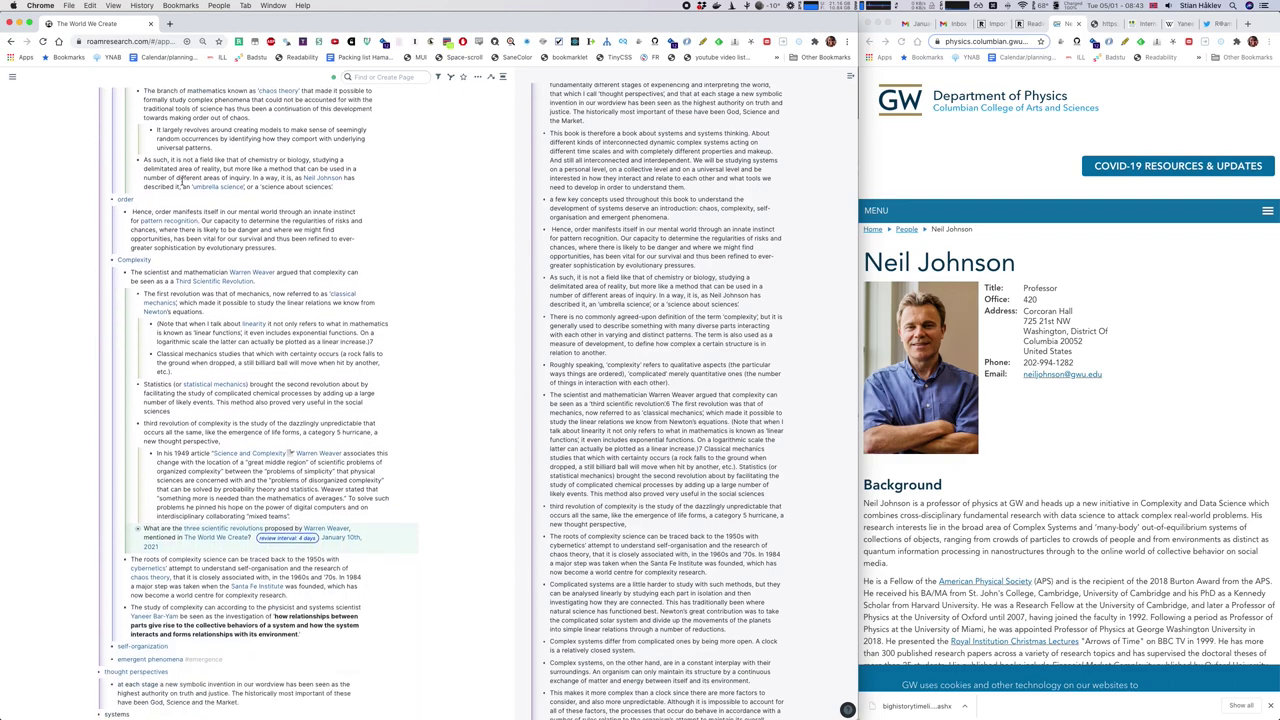
pyautogui.scroll(-3, 181, 295)
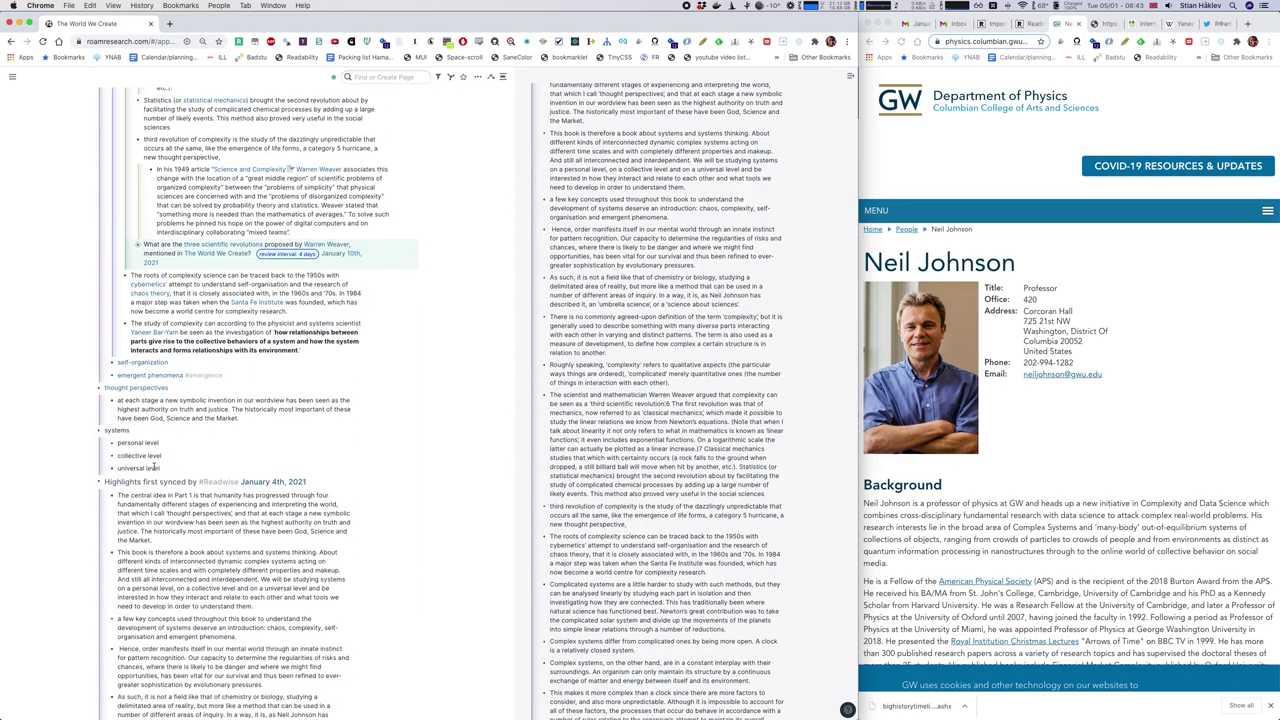
pyautogui.scroll(-4, 165, 410)
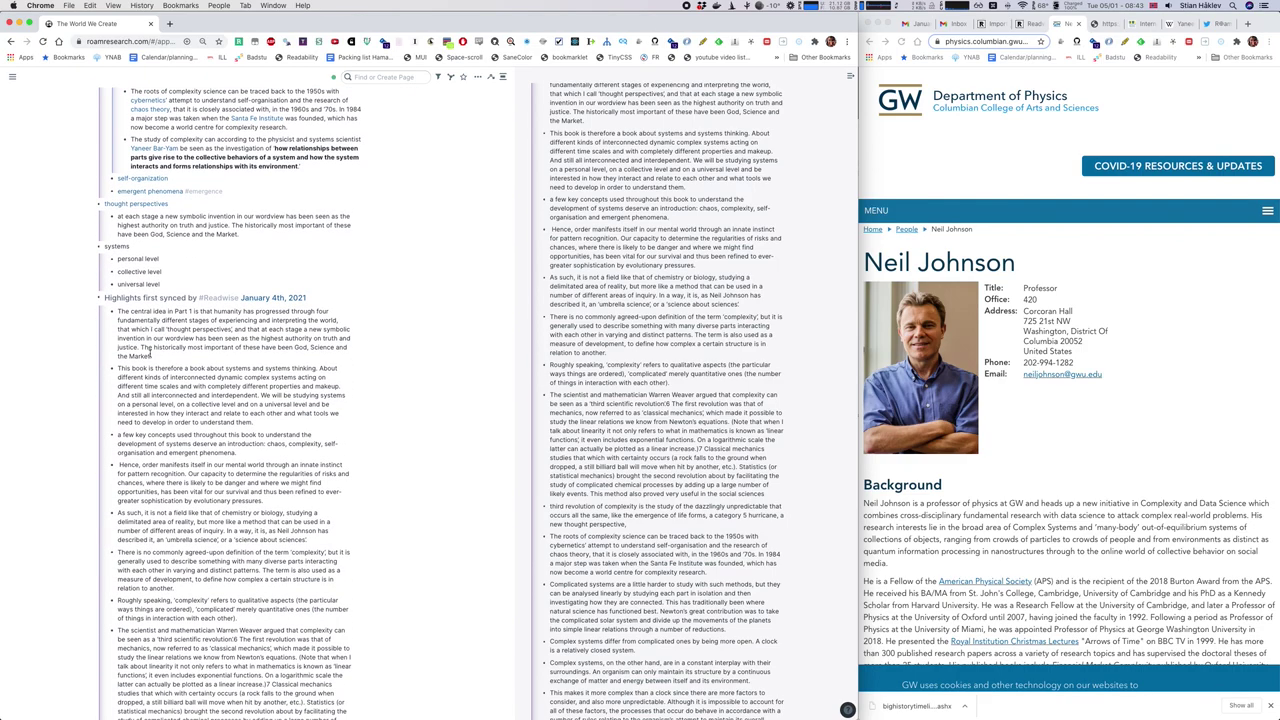
pyautogui.scroll(-1, 150, 354)
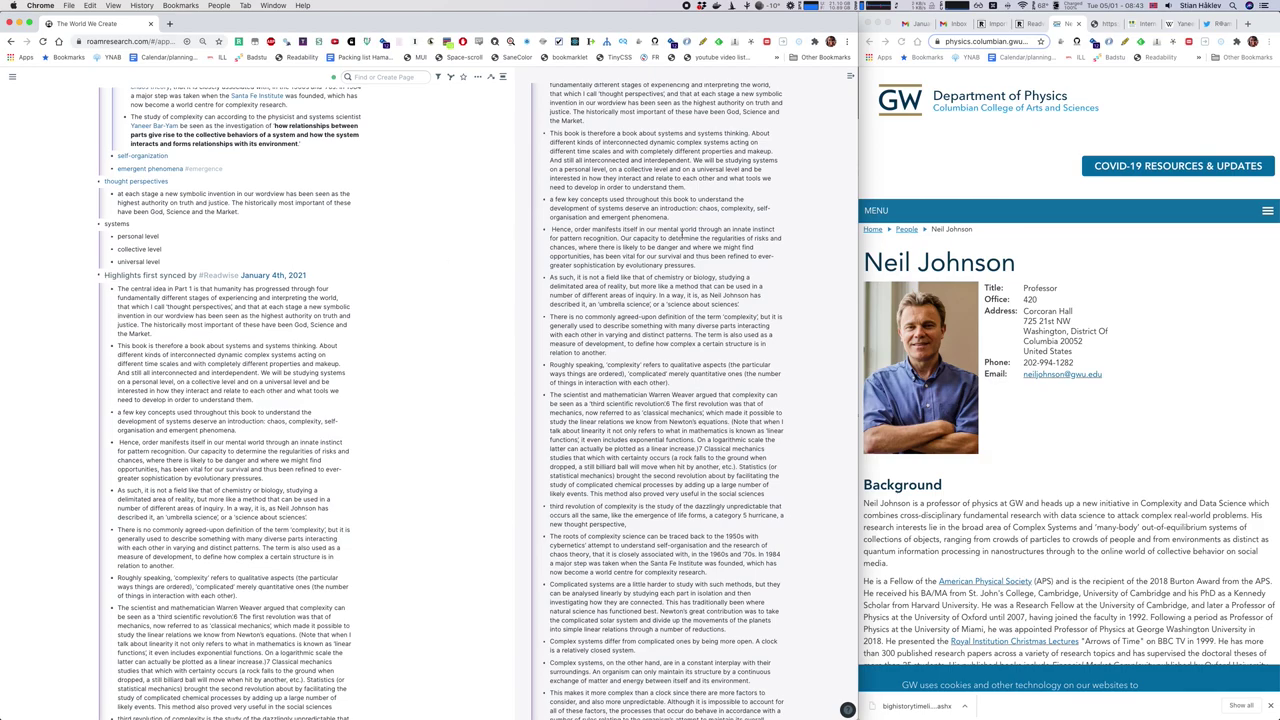
pyautogui.click(90, 276)
# Step: Open the David Christian page linked in the chaos notes as an outline in the sidebar
pyautogui.scroll(3, 283, 381)
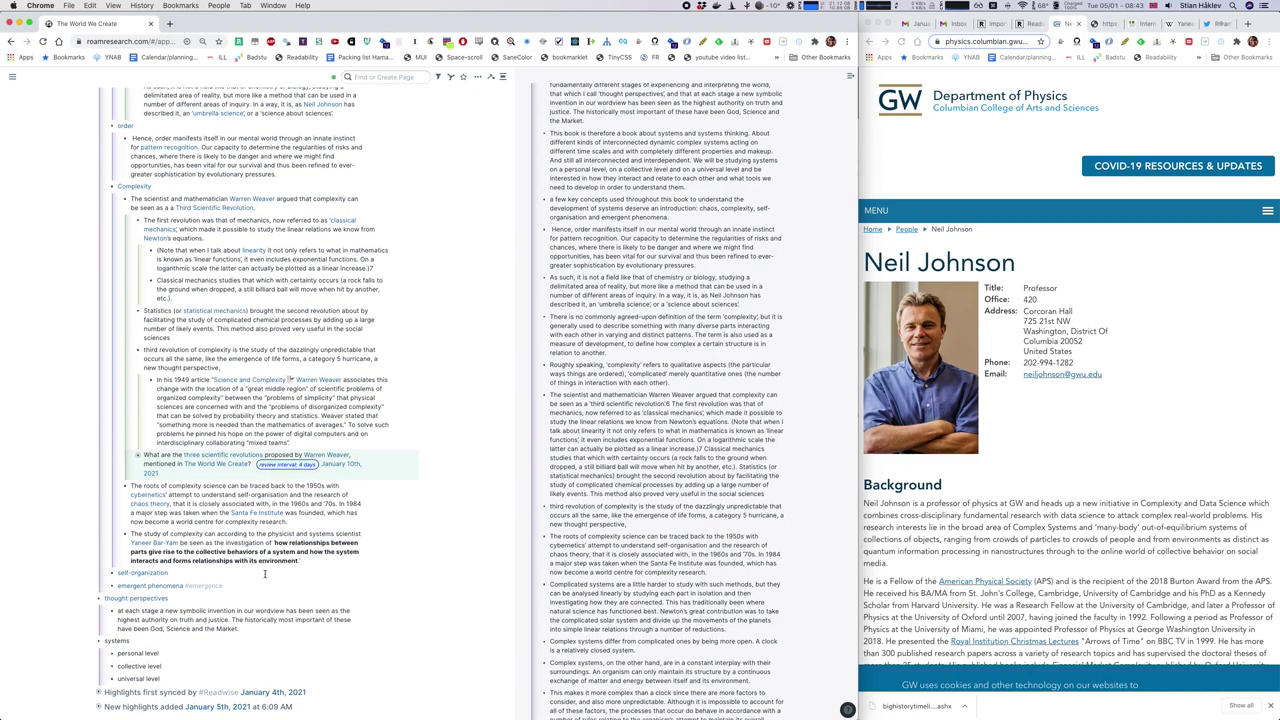
pyautogui.scroll(3, 300, 500)
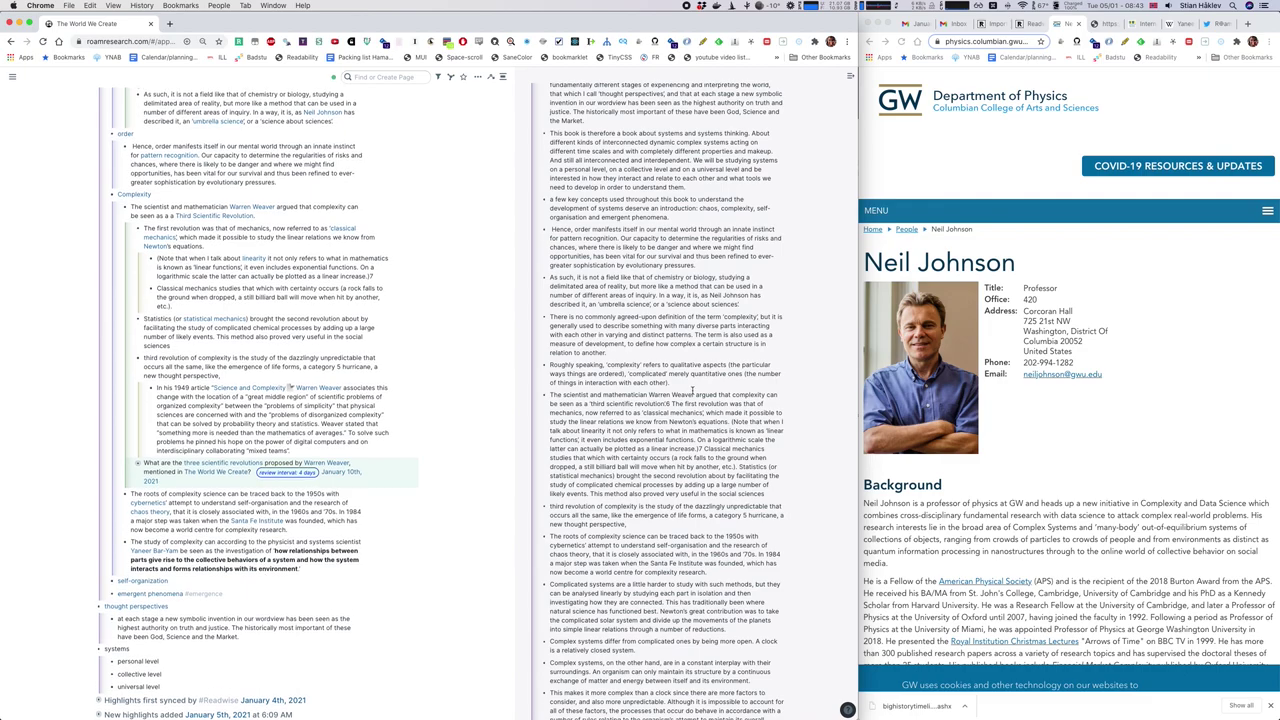
pyautogui.scroll(2, 445, 368)
pyautogui.scroll(3, 447, 369)
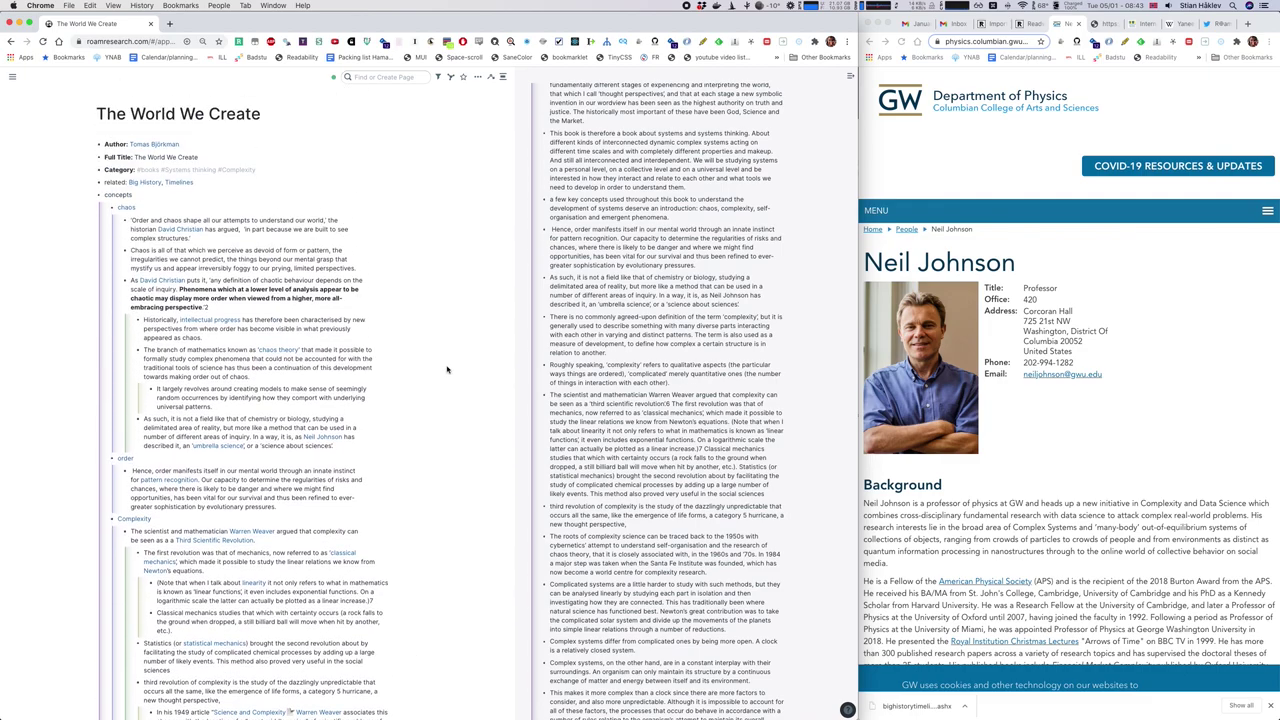
pyautogui.keyDown('shift'); pyautogui.click(165, 281); pyautogui.keyUp('shift')
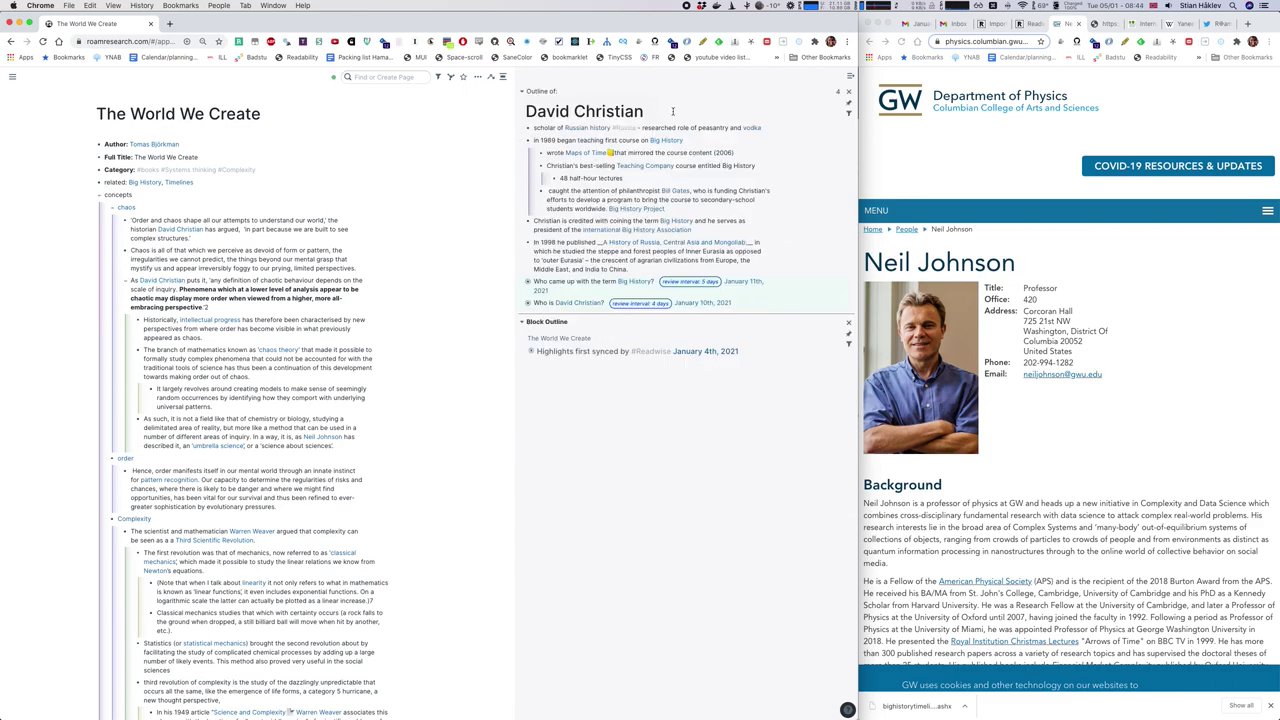
pyautogui.click(1000, 161)
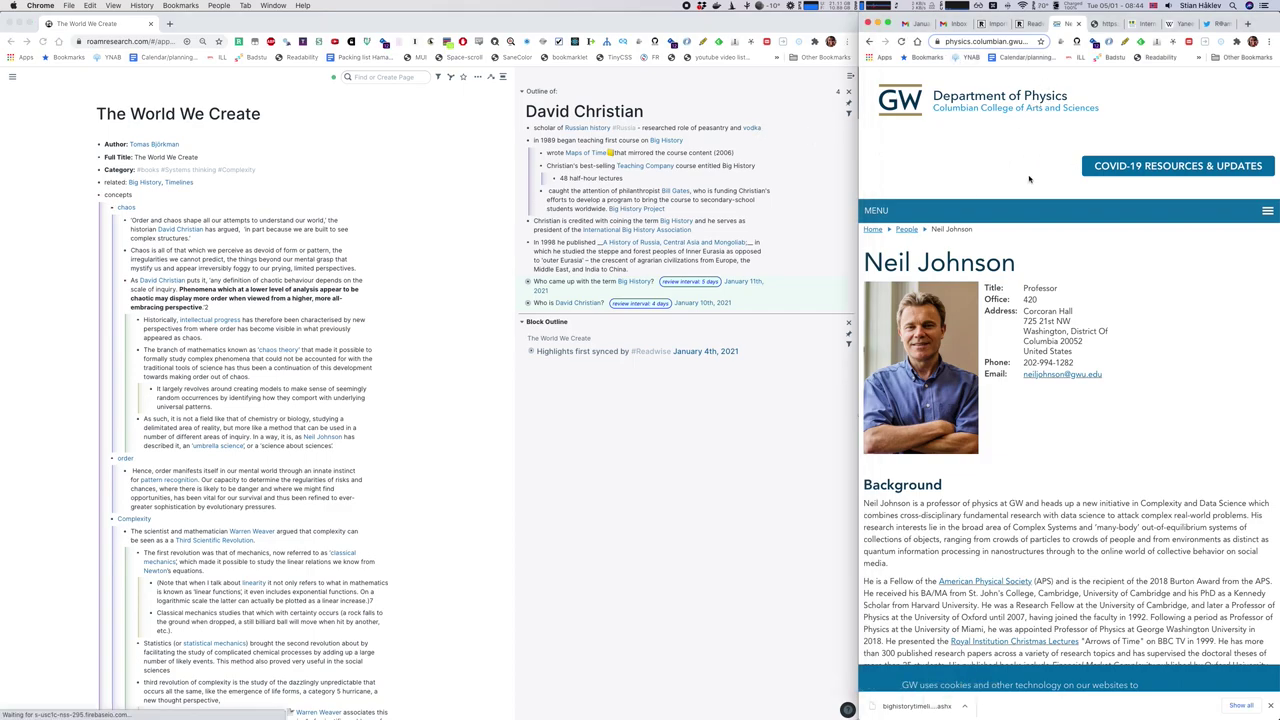
# Step: Open the Yaneer Bar-Yam page linked in the last Complexity note as an outline in the sidebar
pyautogui.click(271, 378)
pyautogui.scroll(-1, 271, 378)
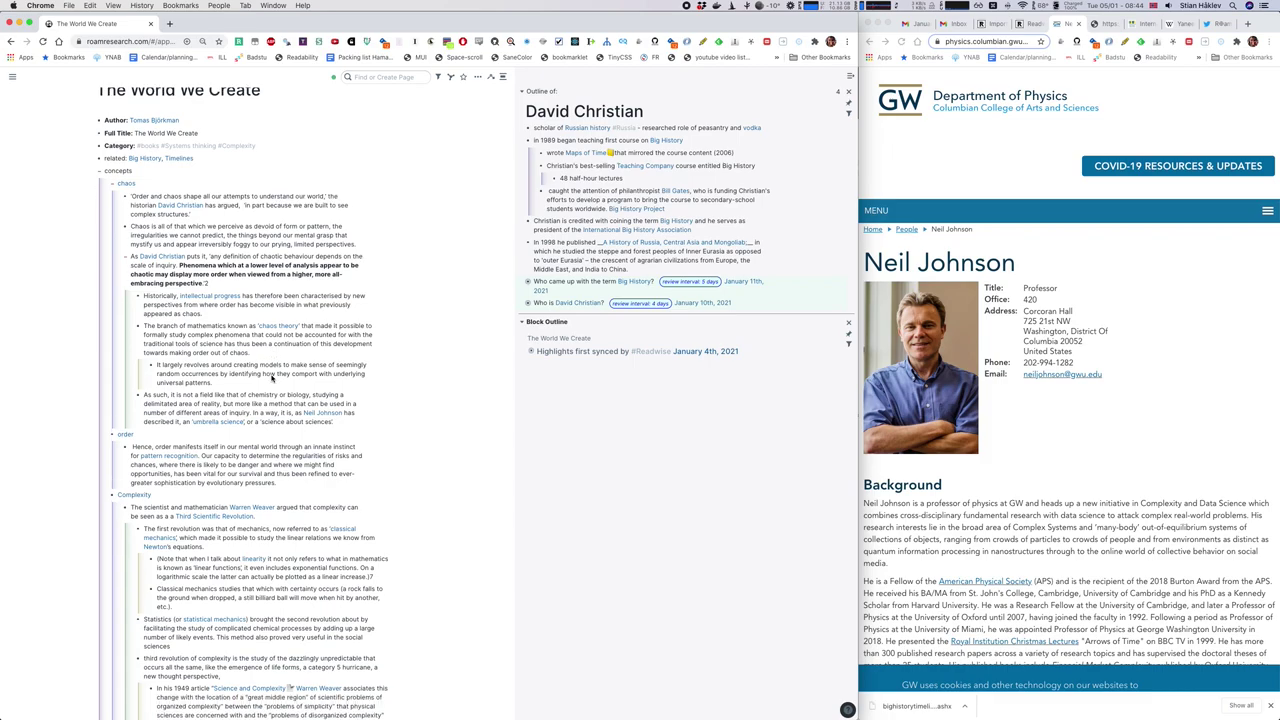
pyautogui.scroll(-5, 271, 378)
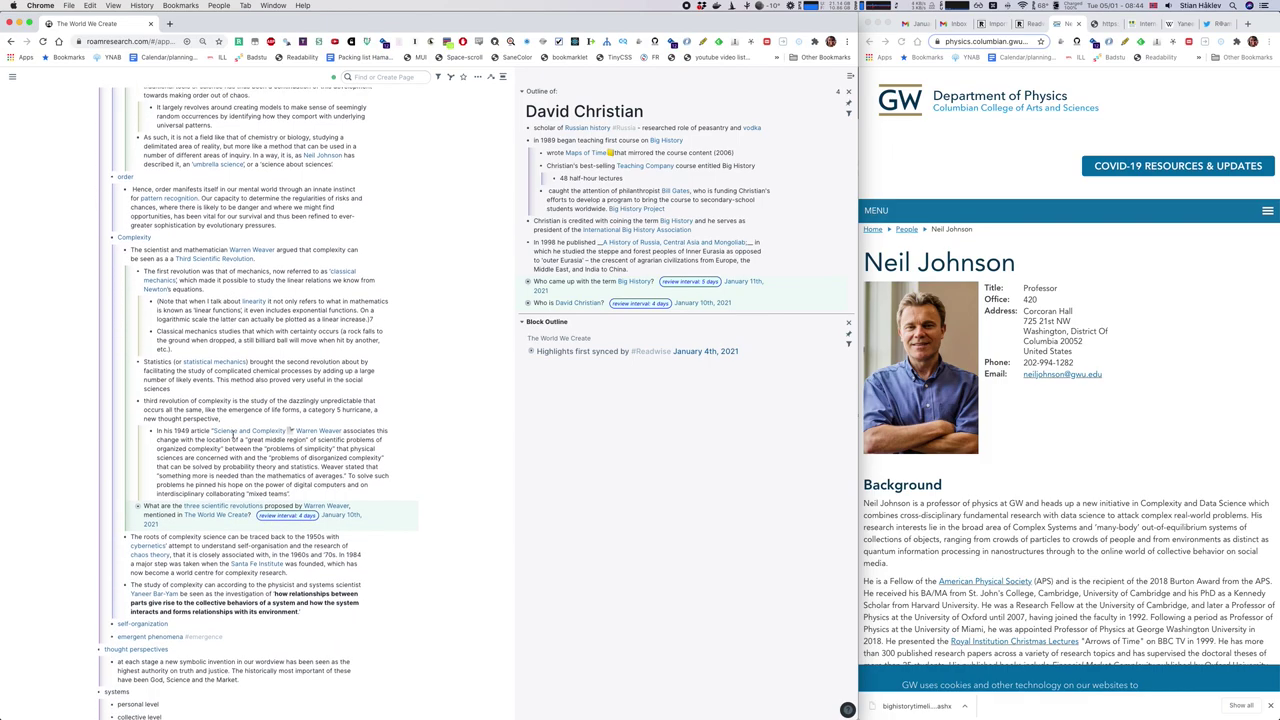
pyautogui.scroll(-1, 233, 436)
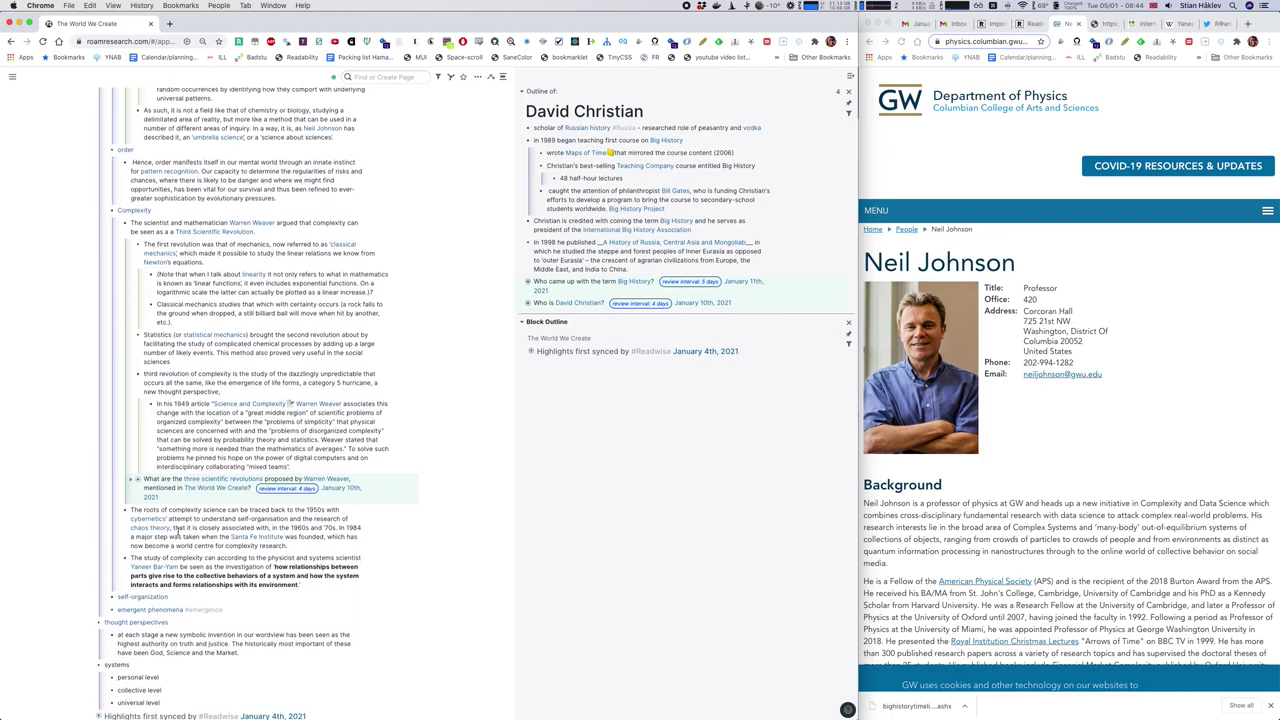
pyautogui.keyDown('shift'); pyautogui.click(154, 566); pyautogui.keyUp('shift')
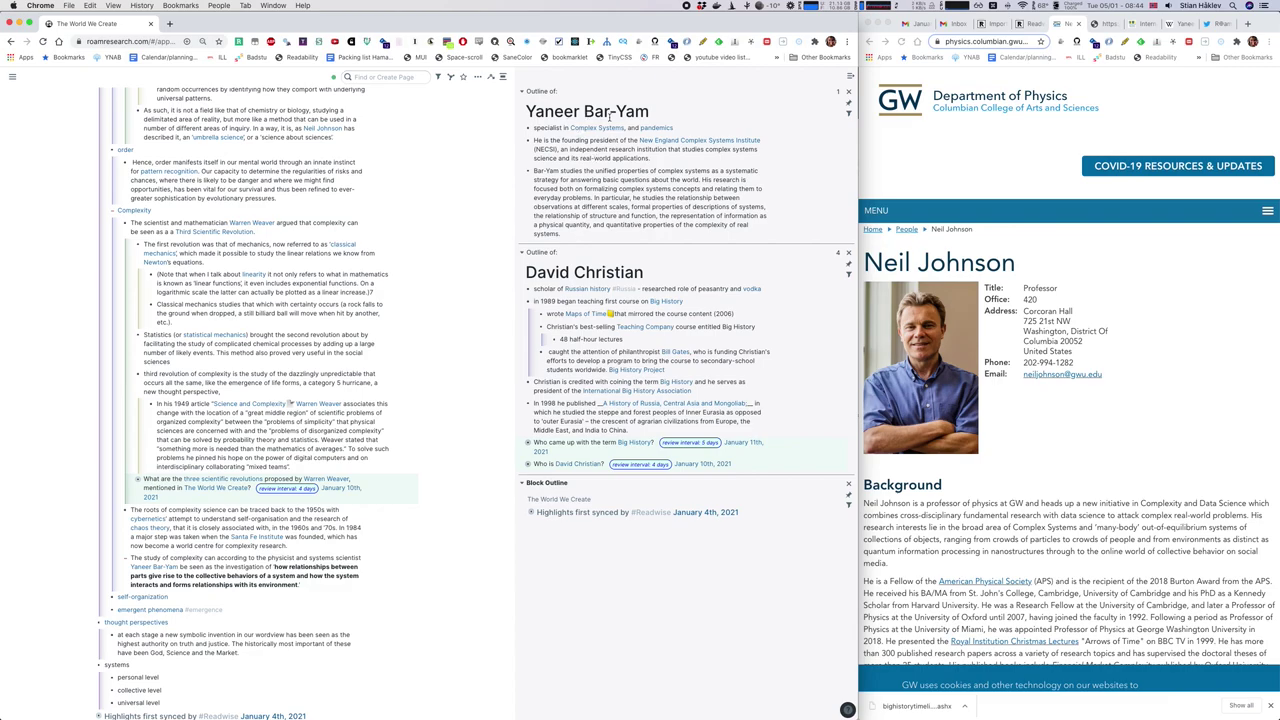
# Step: Add the question block "What does [[Yaneer Bar-Yam]] work on?" at the end of the Yaneer Bar-Yam outline
pyautogui.click(573, 237)
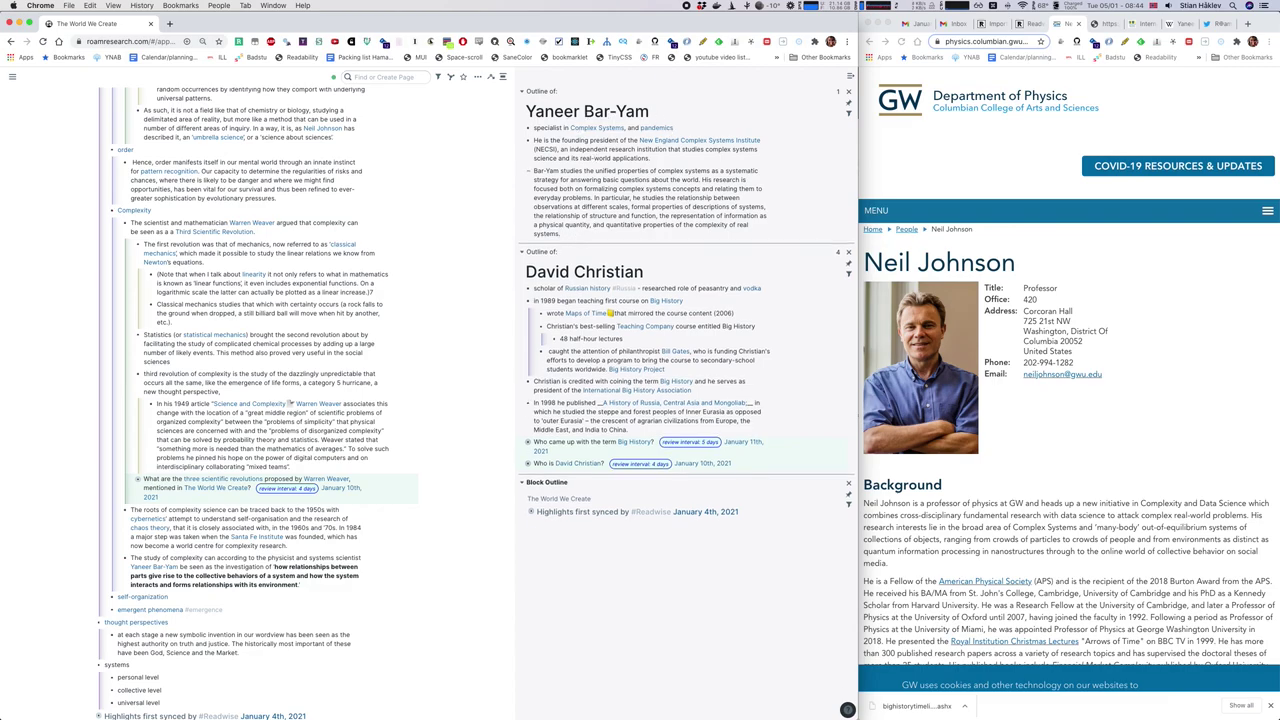
pyautogui.press('Return')
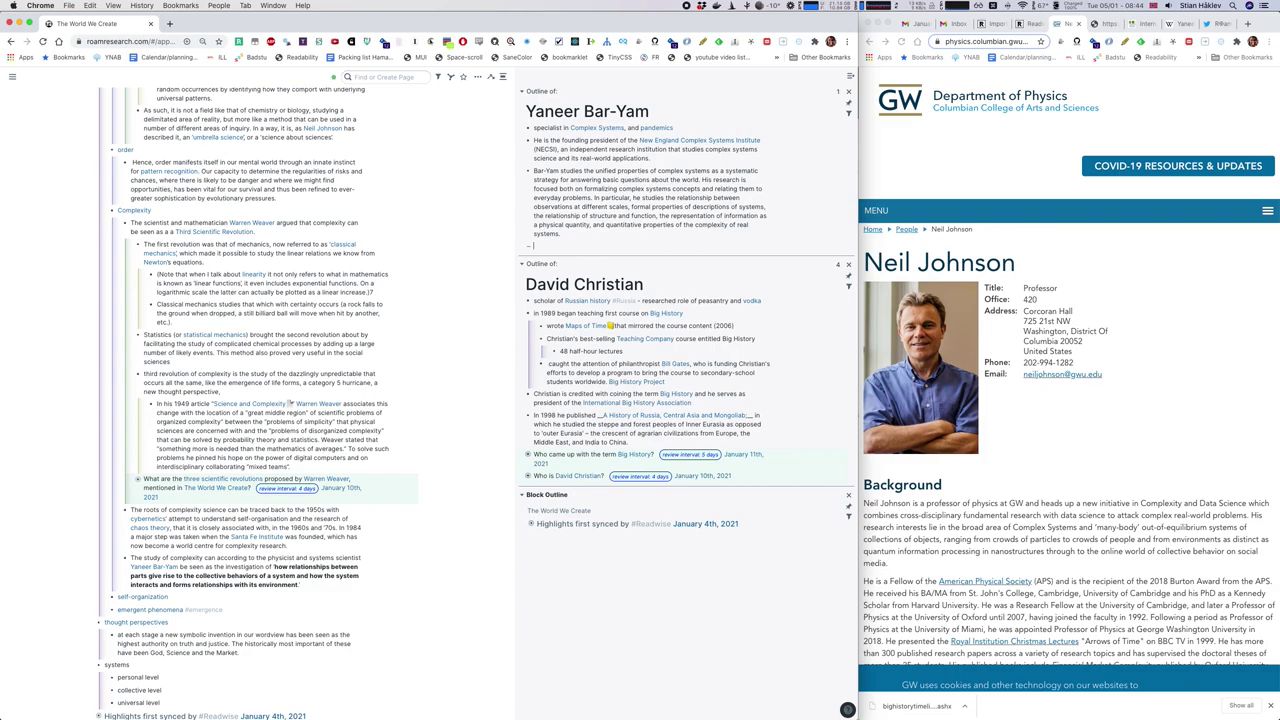
pyautogui.write('What does [[')
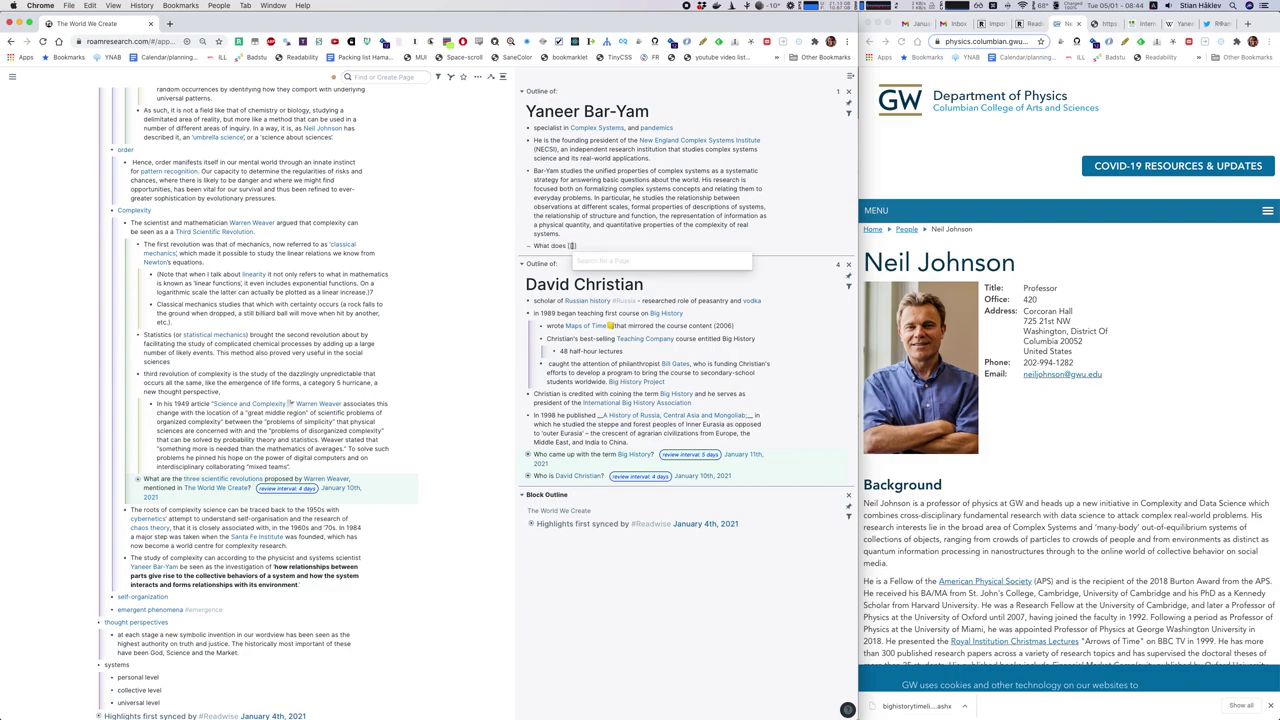
pyautogui.write('Yann')
pyautogui.press('BackSpace')
pyautogui.write('ee')
pyautogui.press('Return')
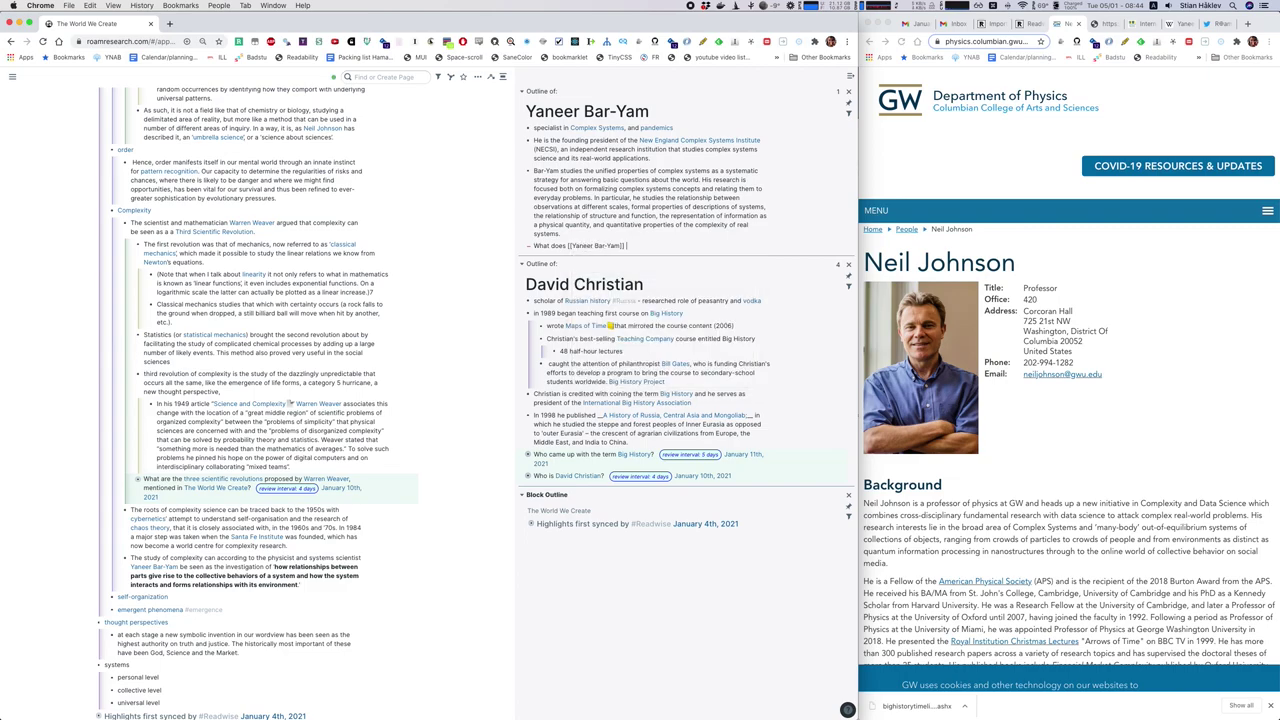
pyautogui.write('work on?')
# Step: Nest a block reference to "Bar-Yam studies the unified properties of complex systems" under the question as its answer
pyautogui.press('Return')
pyautogui.press('Tab')
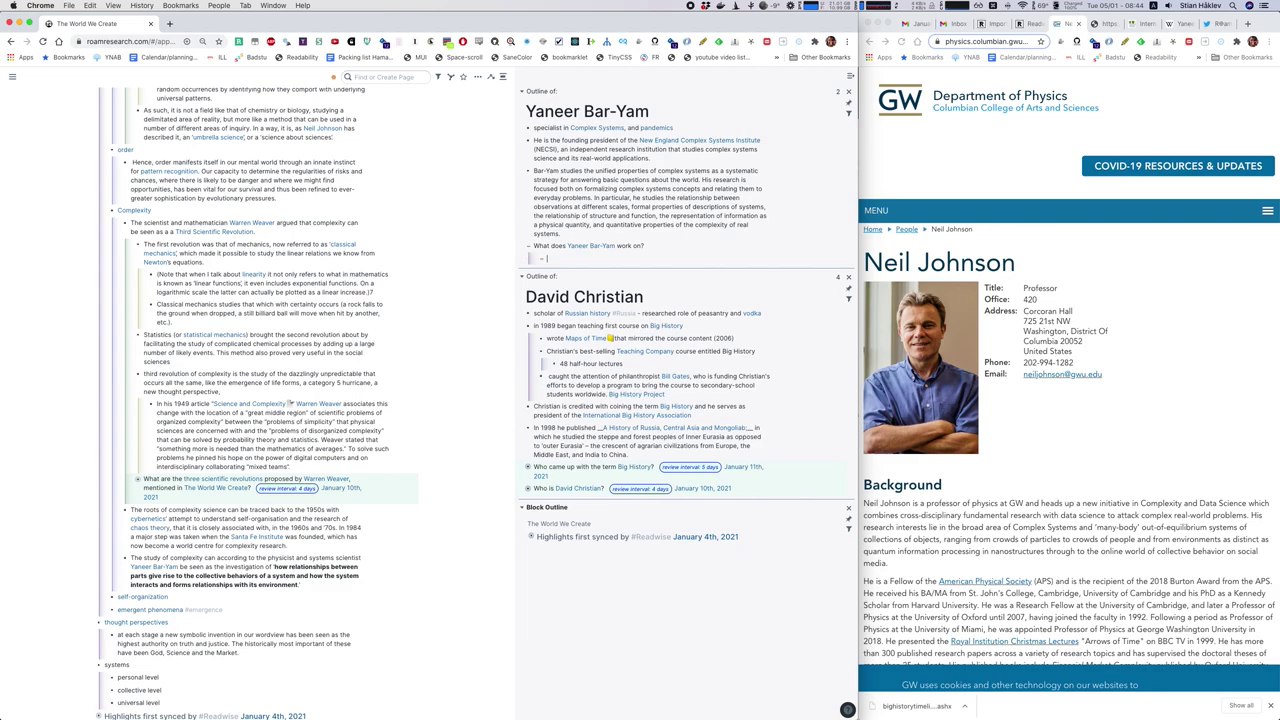
pyautogui.write('((')
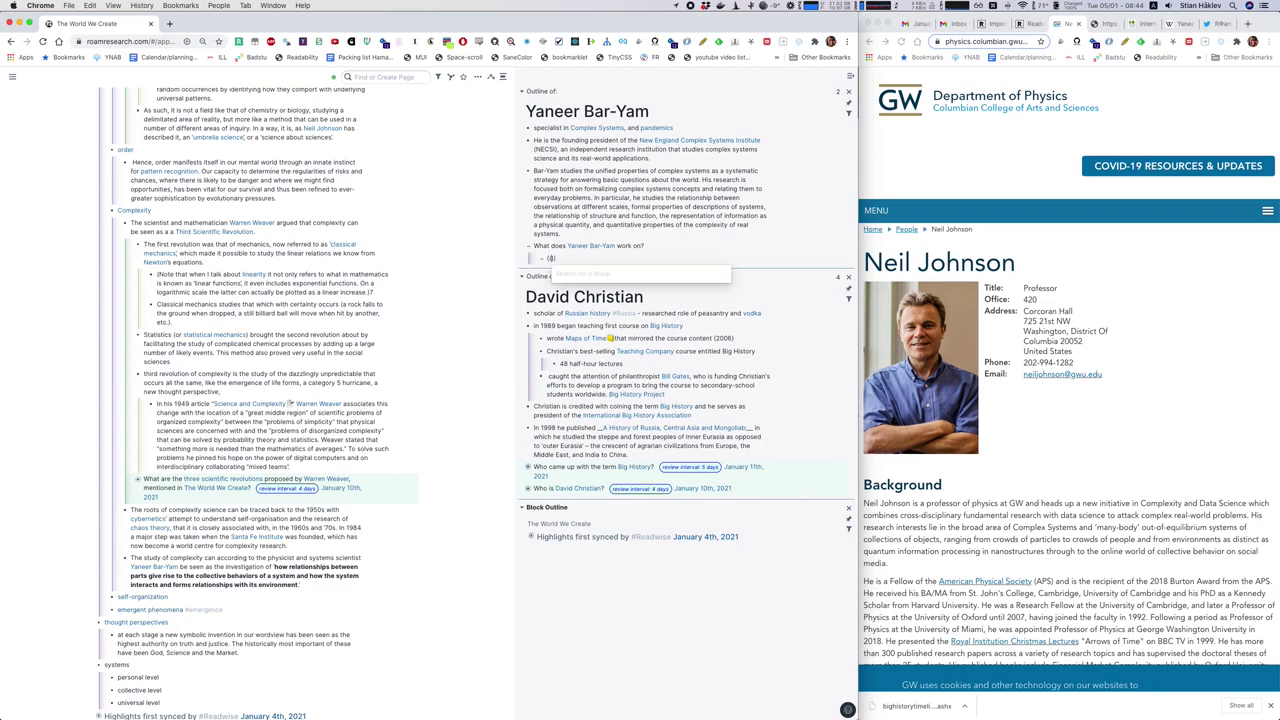
pyautogui.write('bar')
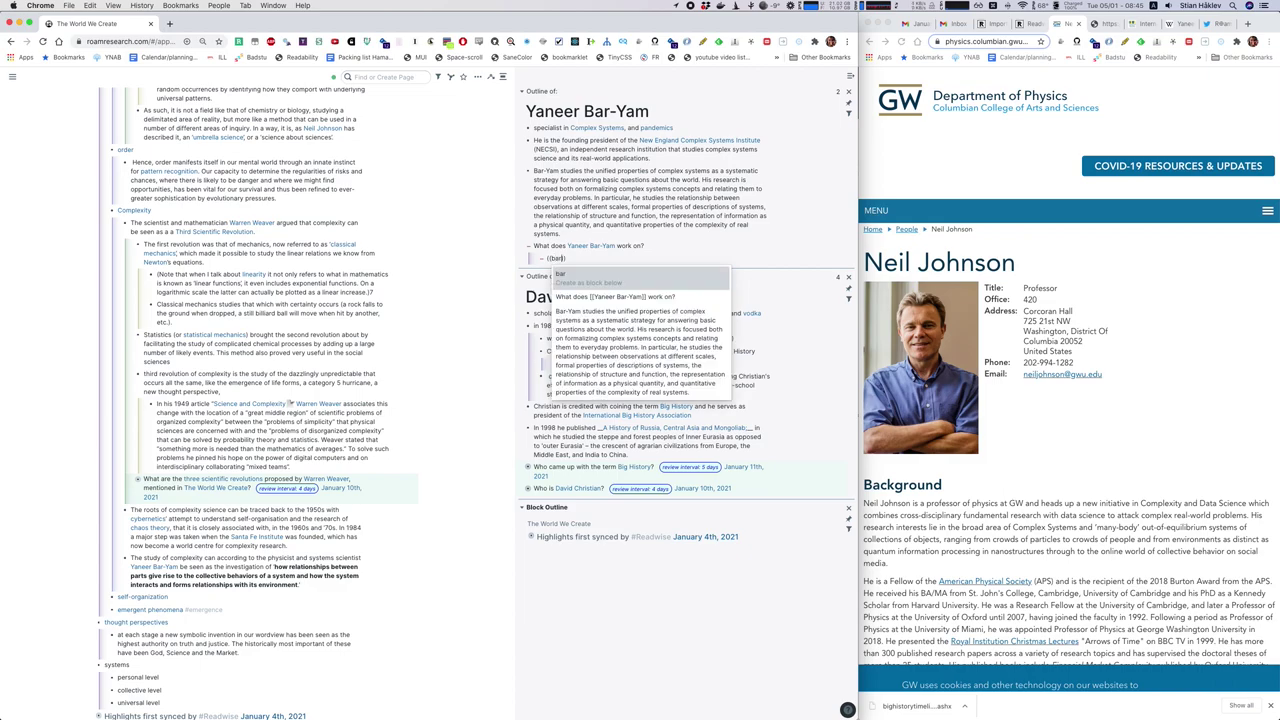
pyautogui.write('-yam')
pyautogui.press('Return')
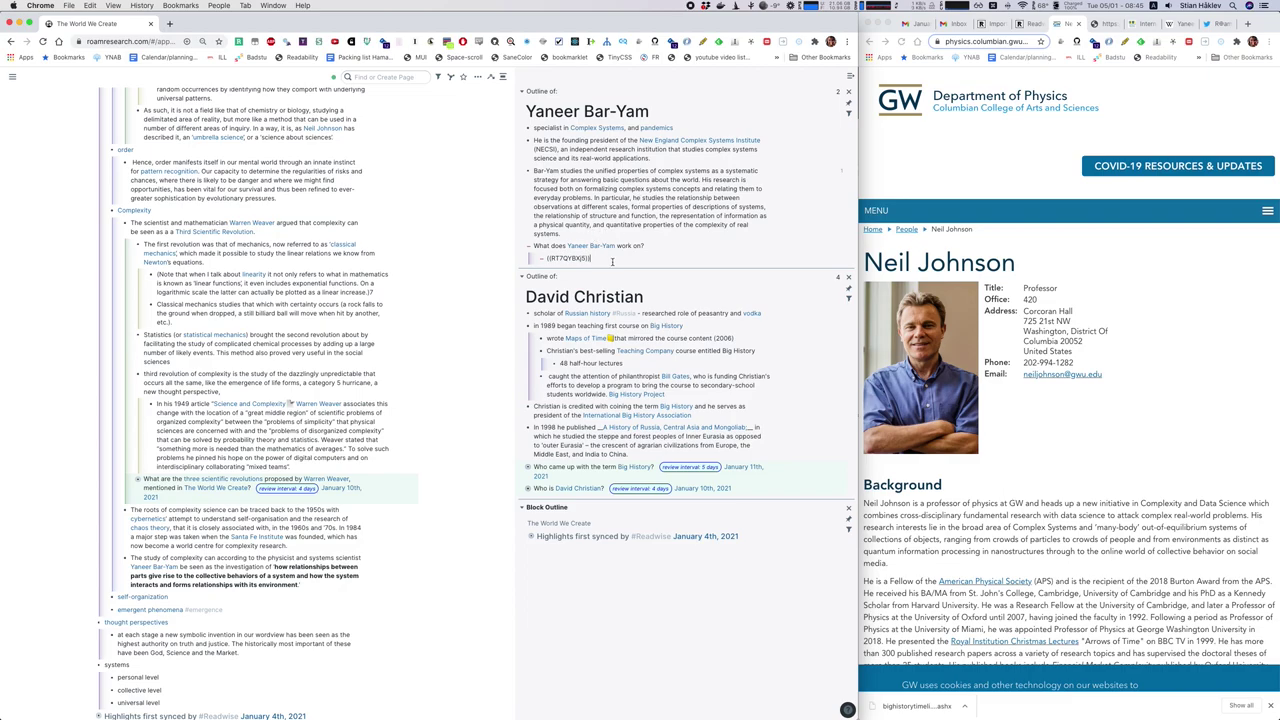
pyautogui.press('Return')
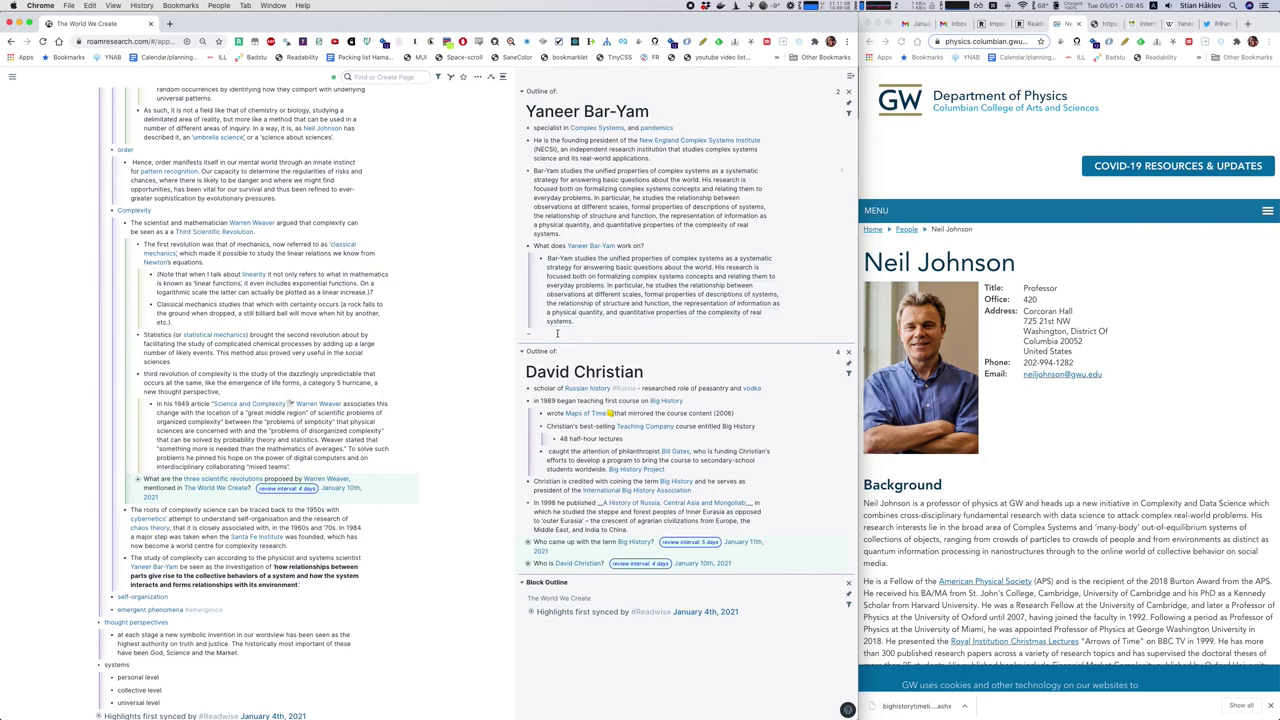
pyautogui.press('BackSpace')
# Step: Collapse the answer under the Yaneer Bar-Yam question and schedule the question for spaced-repetition review on January 10th, 2021
pyautogui.click(575, 238)
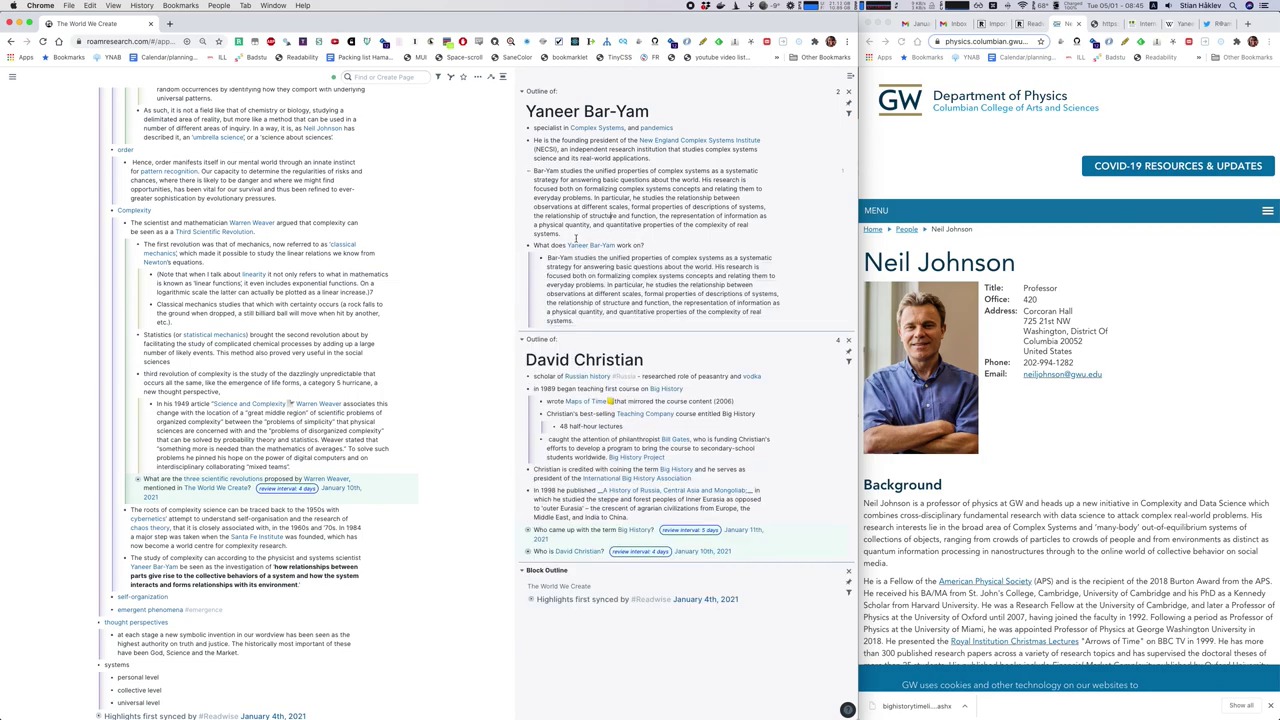
pyautogui.click(521, 246)
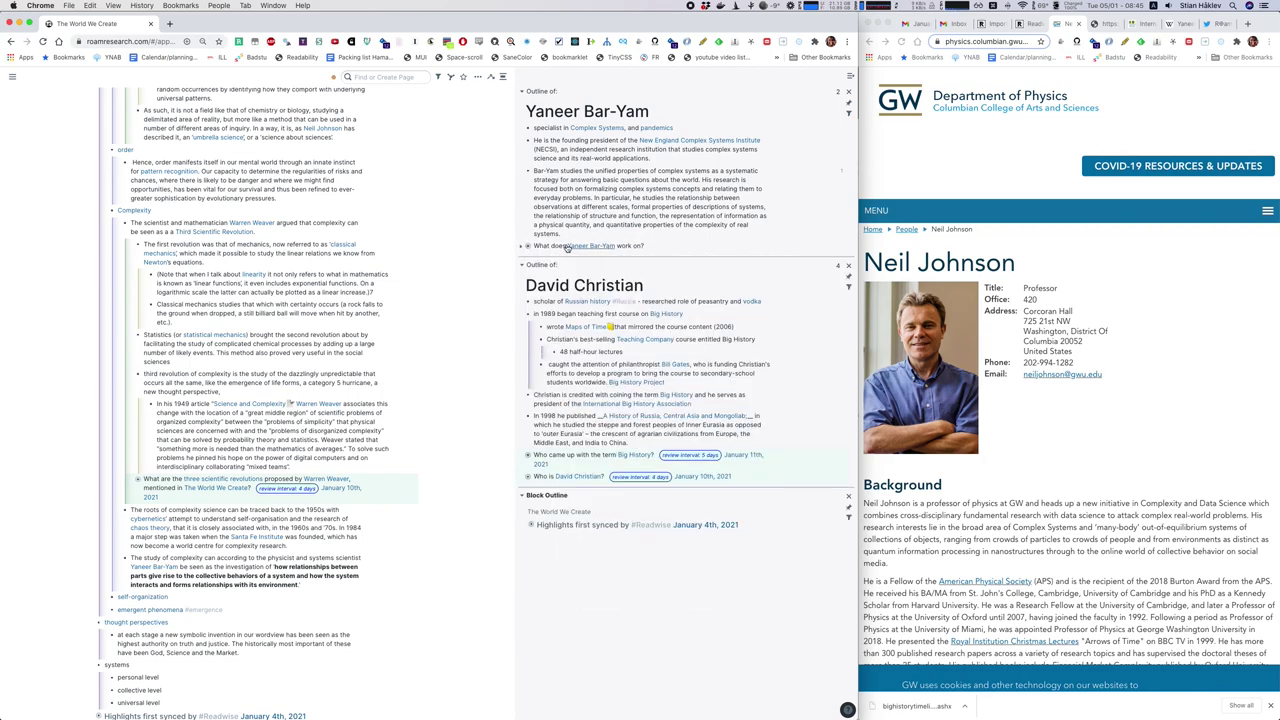
pyautogui.click(566, 247)
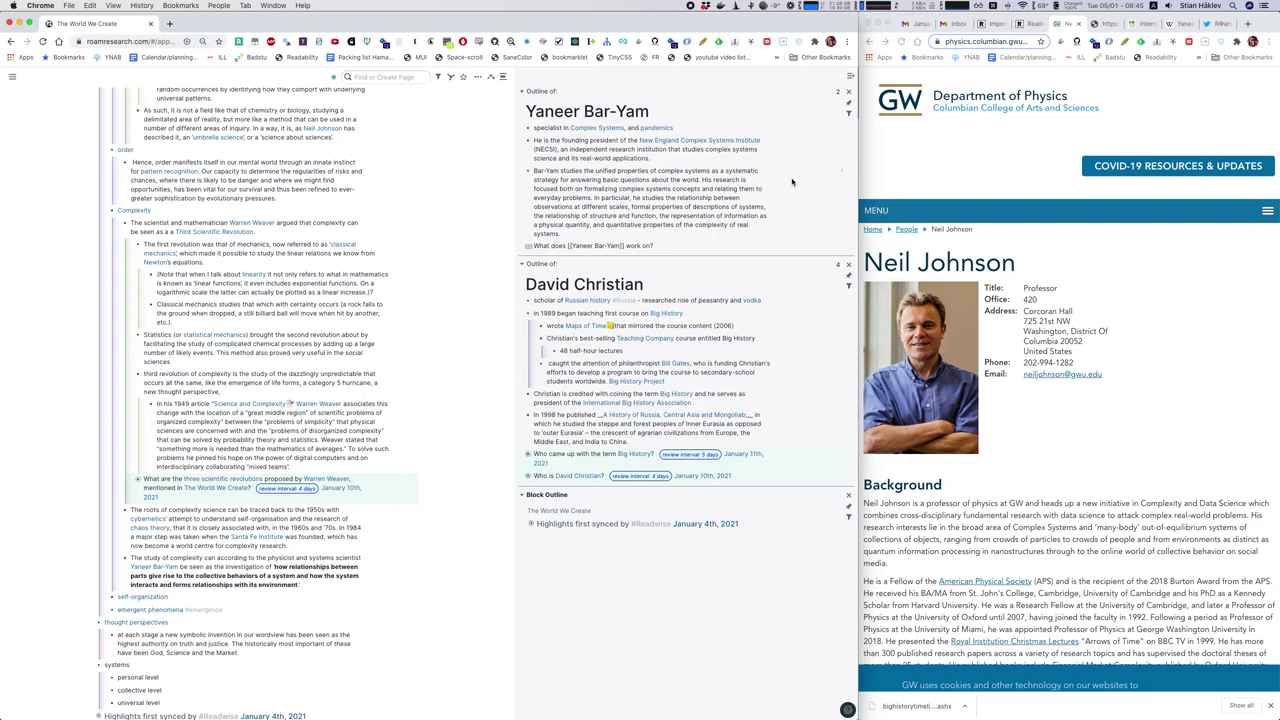
pyautogui.hotkey('ctrl', 'shift', '3')
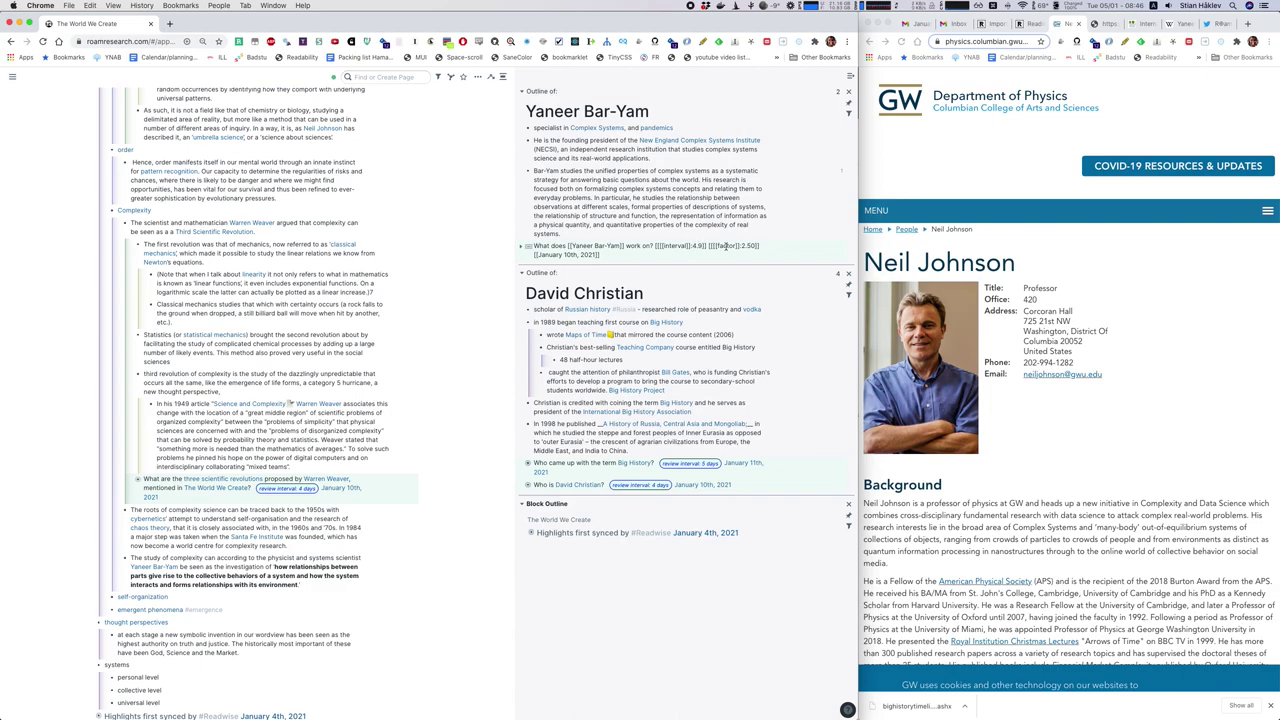
pyautogui.click(616, 221)
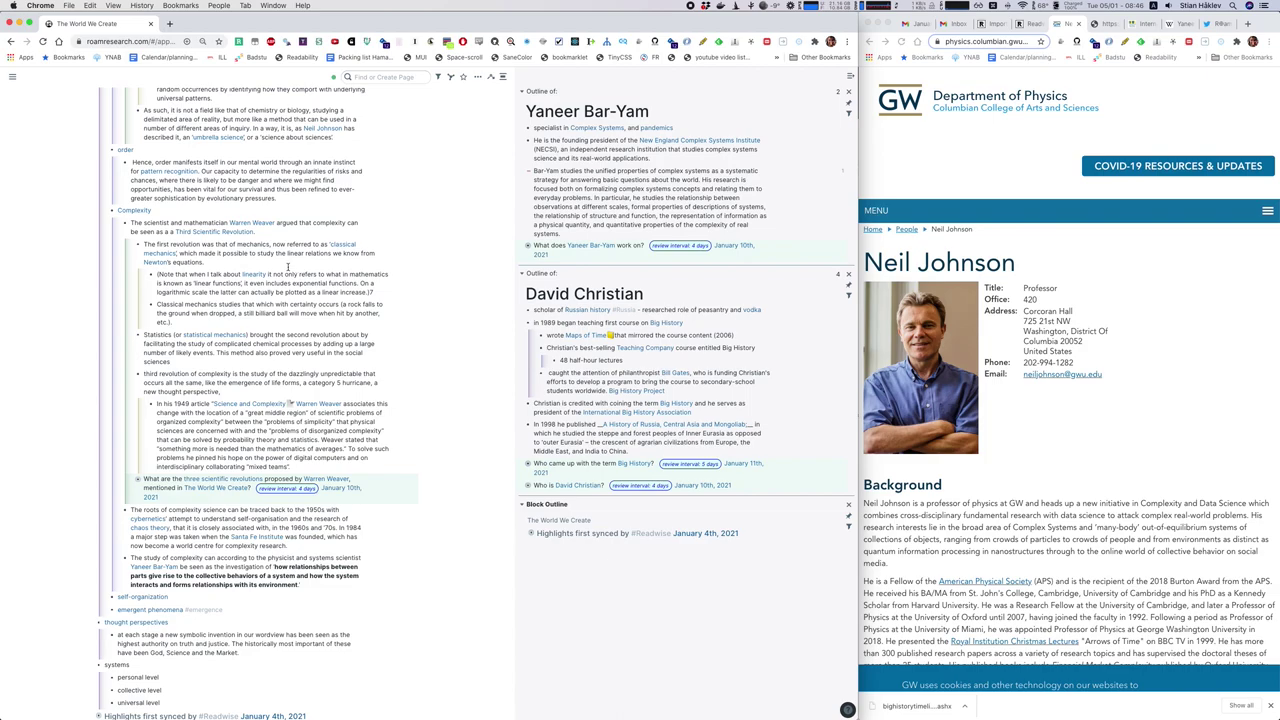
# Step: Examine the Complexity notes, the remaining concepts and the linked references on The World We Create page
pyautogui.scroll(-2, 234, 262)
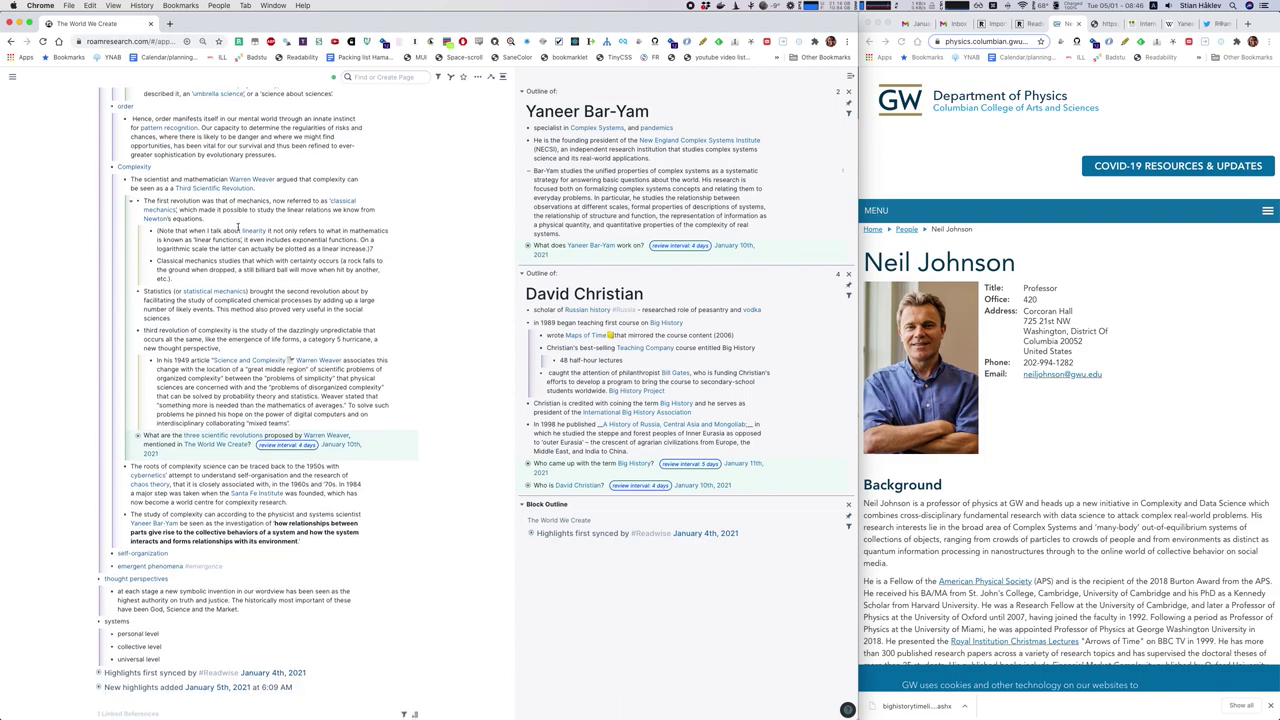
pyautogui.scroll(-2, 246, 211)
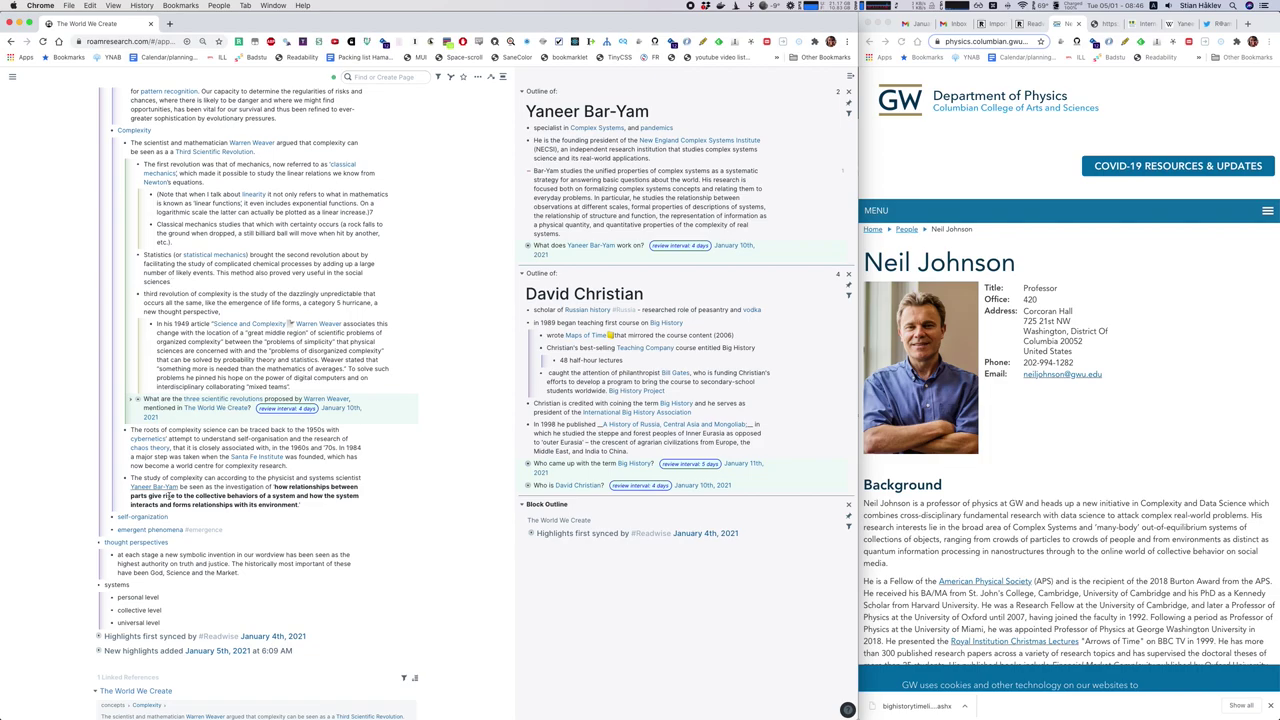
pyautogui.scroll(-4, 157, 552)
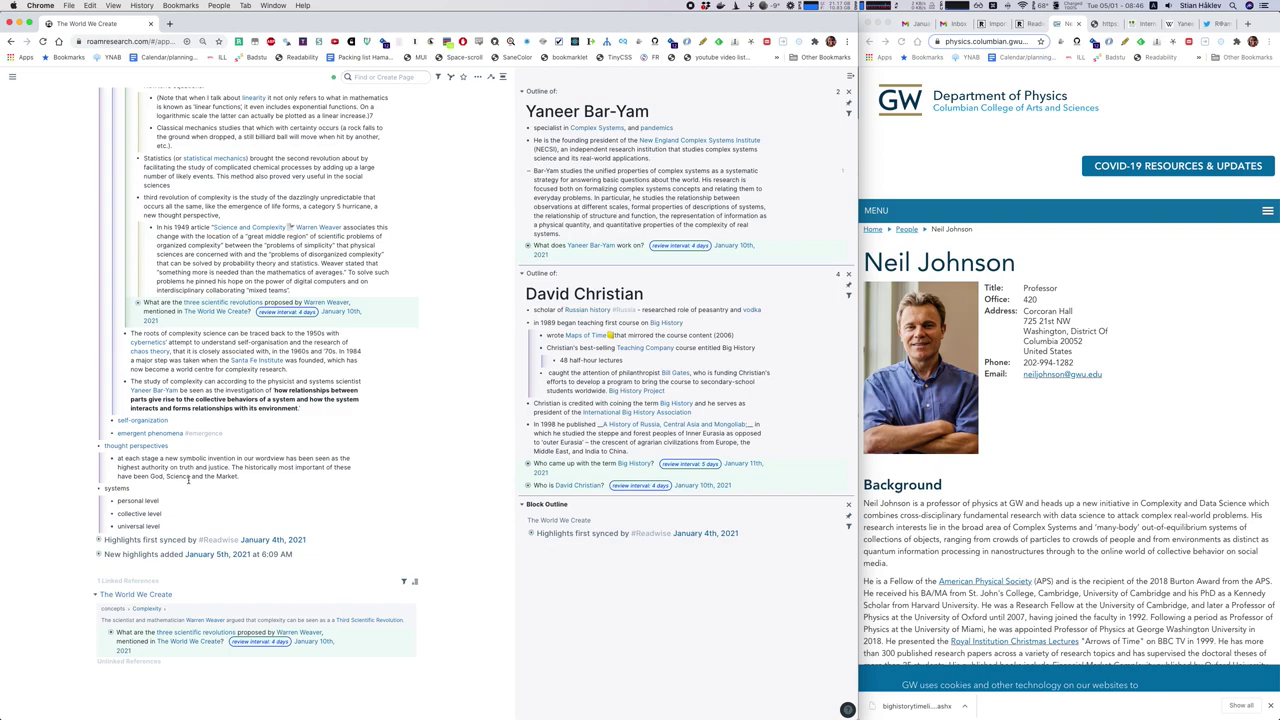
pyautogui.scroll(1, 213, 379)
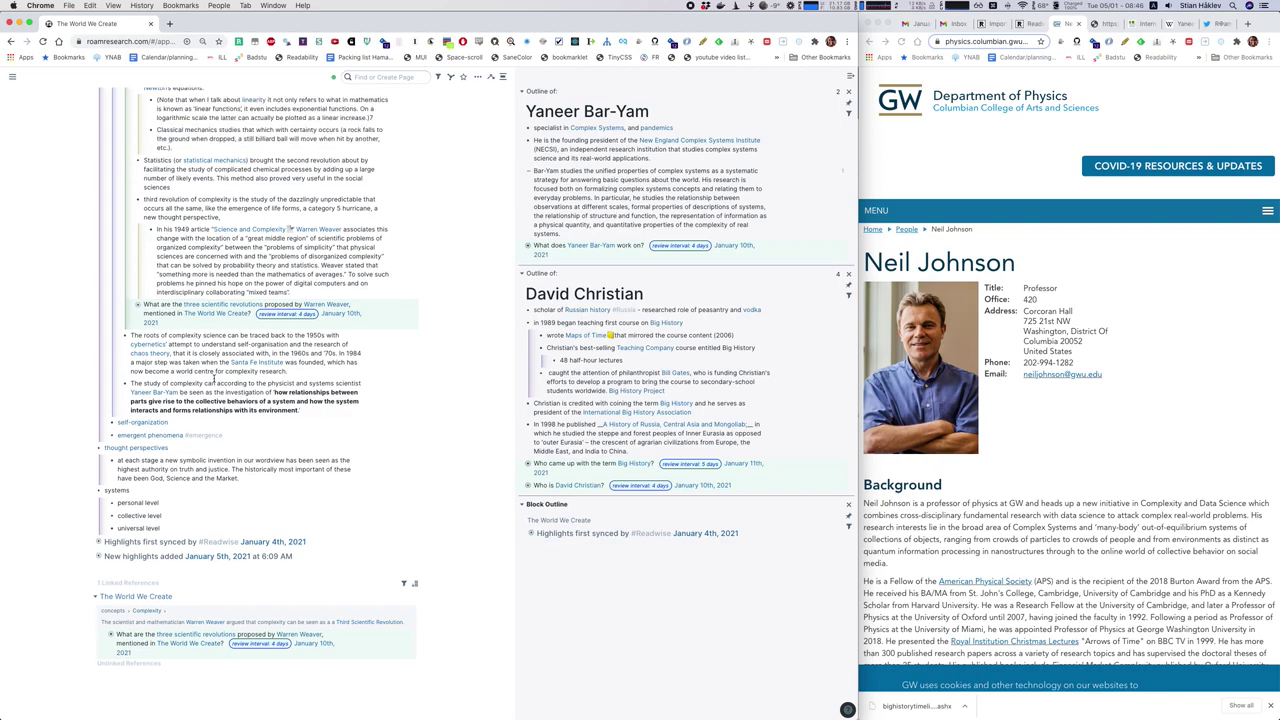
pyautogui.scroll(1, 168, 368)
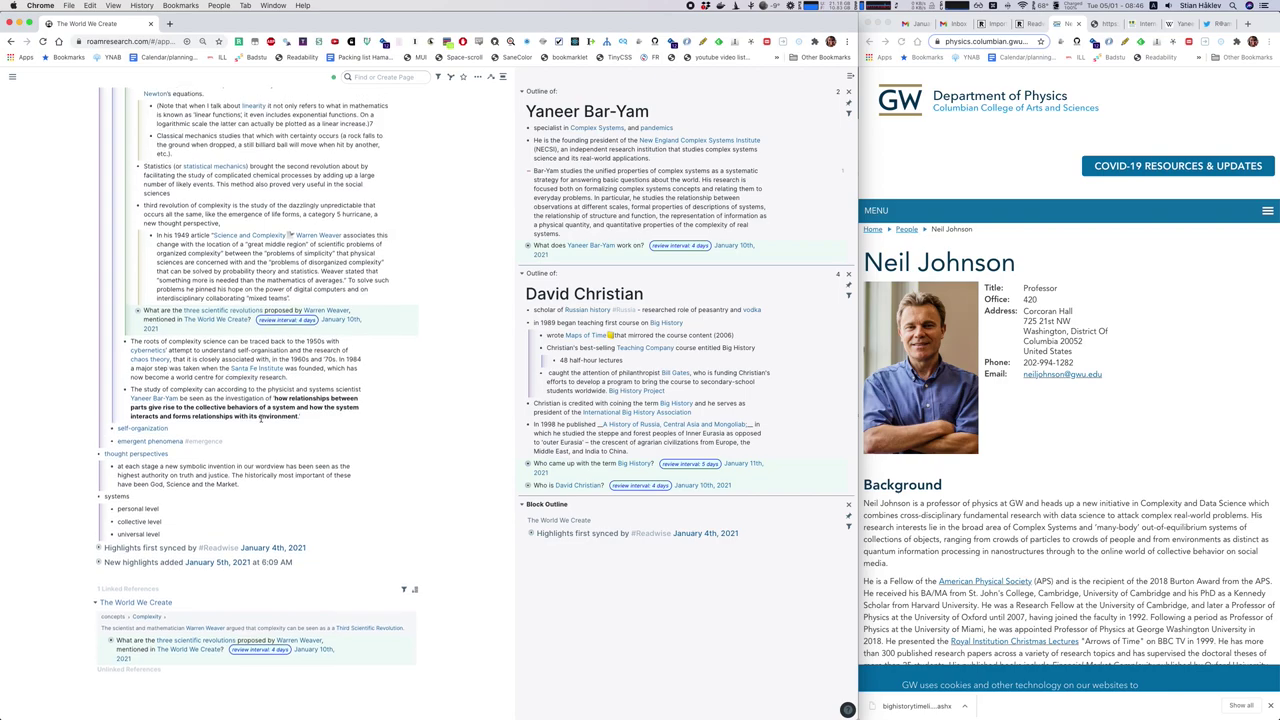
pyautogui.scroll(2, 148, 357)
pyautogui.scroll(3, 148, 357)
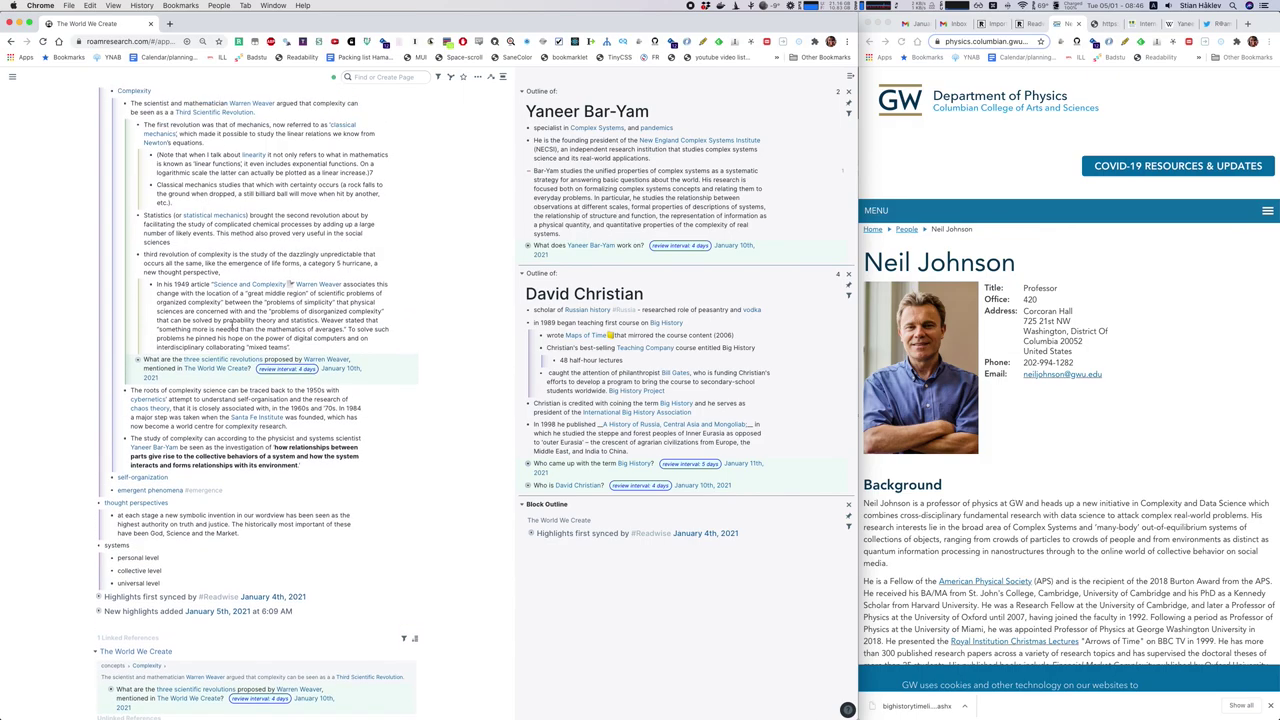
# Step: Reveal and hide the answer under the question about Warren Weaver's three scientific revolutions
pyautogui.click(130, 362)
pyautogui.click(130, 362)
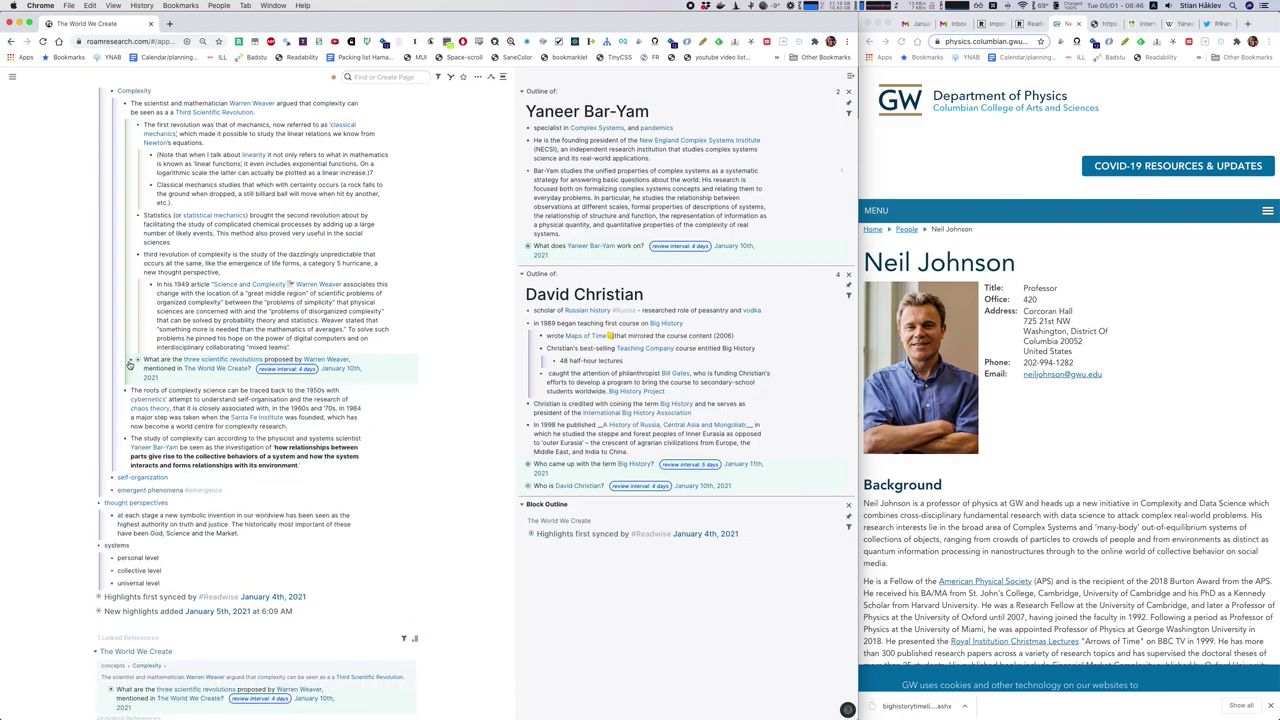
pyautogui.scroll(10, 240, 320)
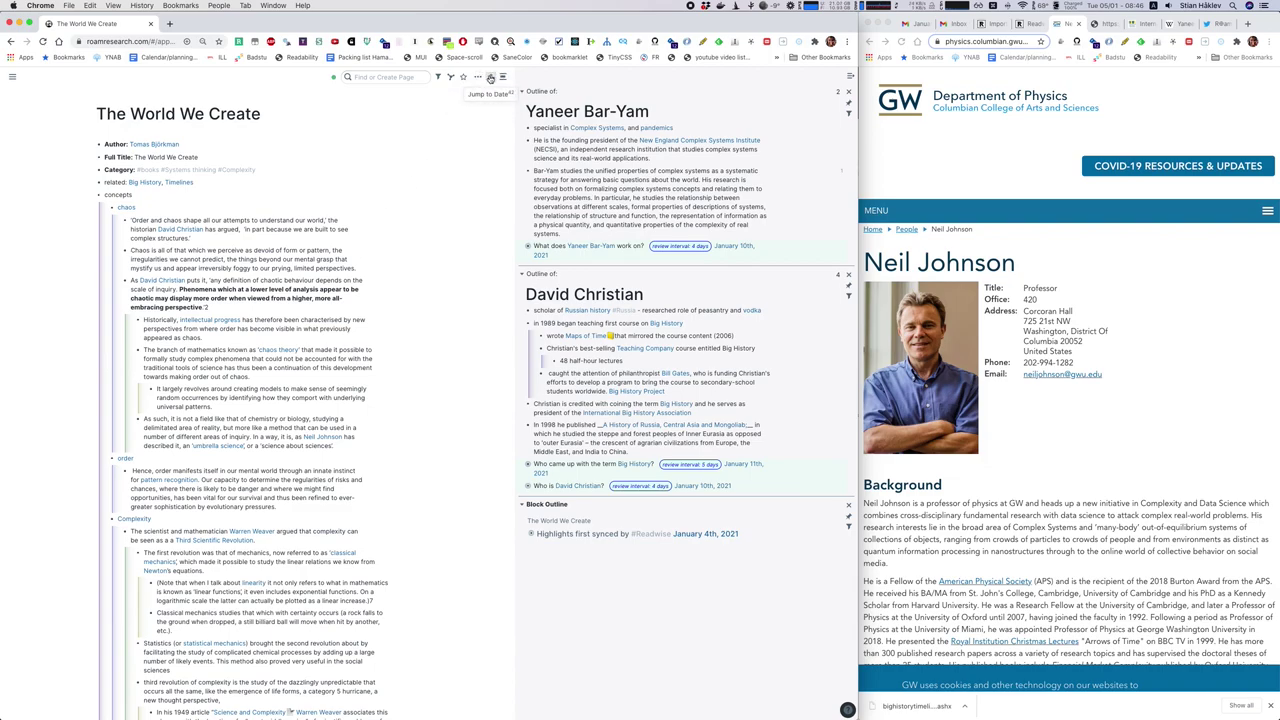
# Step: Open the January 6th, 2021 daily page and insert the daily template with Morning Pages, Retro, SRS, planning, Standup, Log and Inbox sections
pyautogui.click(680, 245)
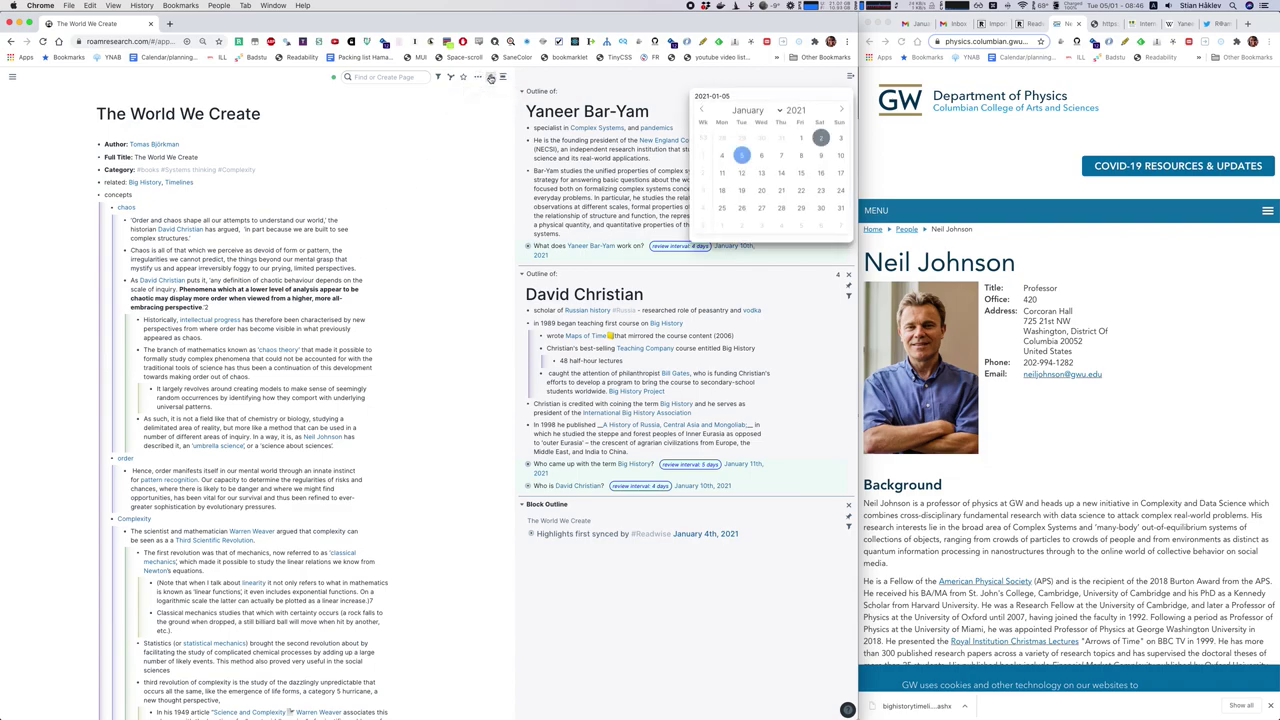
pyautogui.click(761, 160)
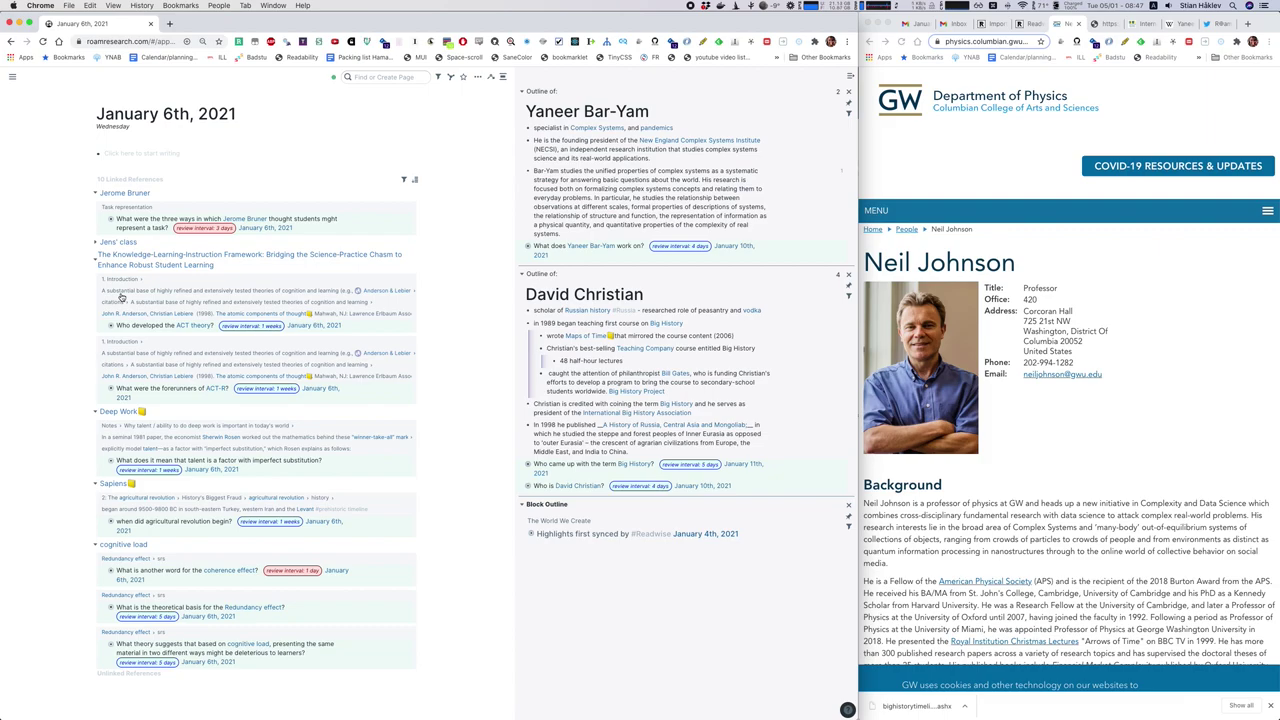
pyautogui.click(106, 150)
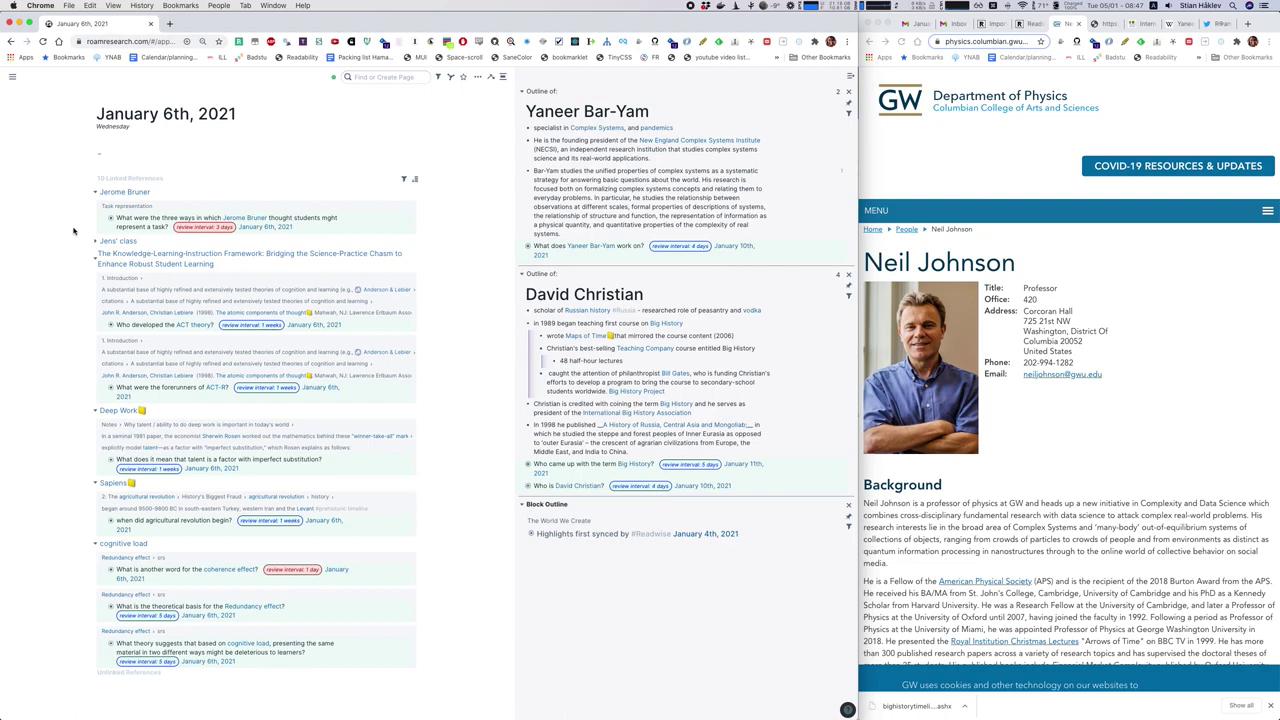
pyautogui.write('Morning Pages Words: 2 Retro December 29th, 2020 December 6th, 2020 October 7th, 2020 July 9th, 2020 Gmail retro Google Drive SRS')
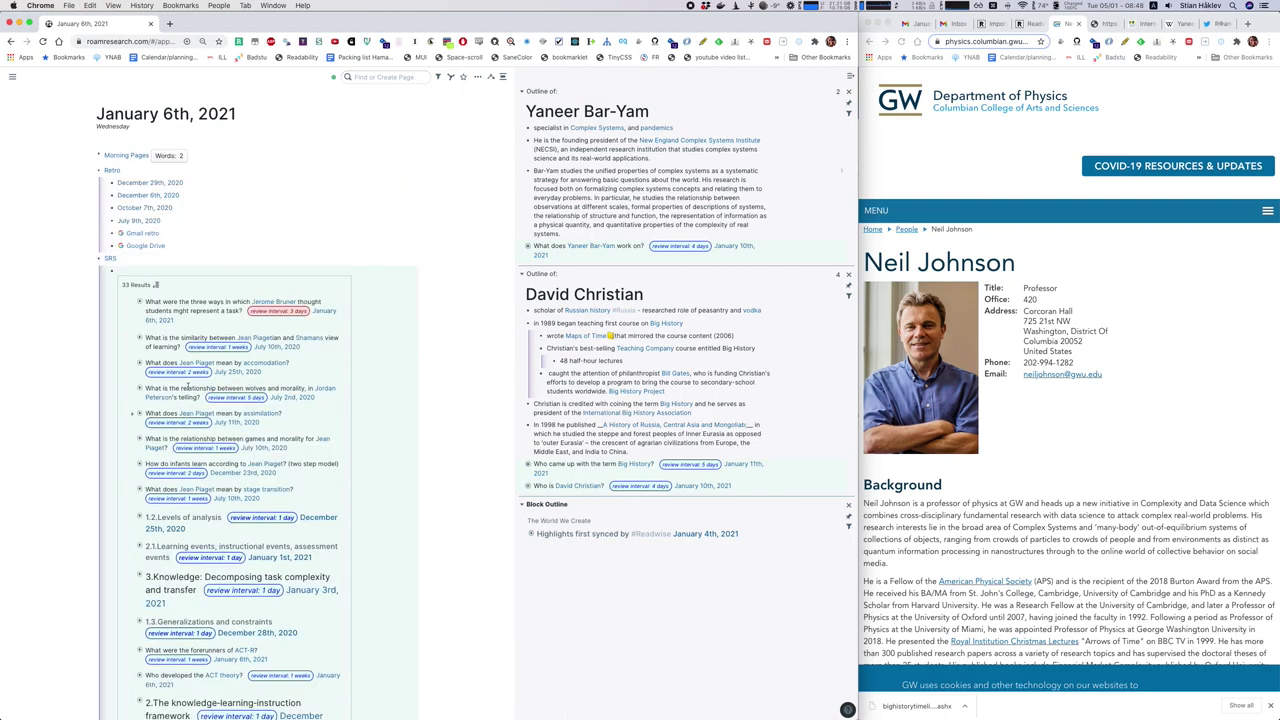
# Step: Inspect the source of the query block under SRS without changing it
pyautogui.click(131, 267)
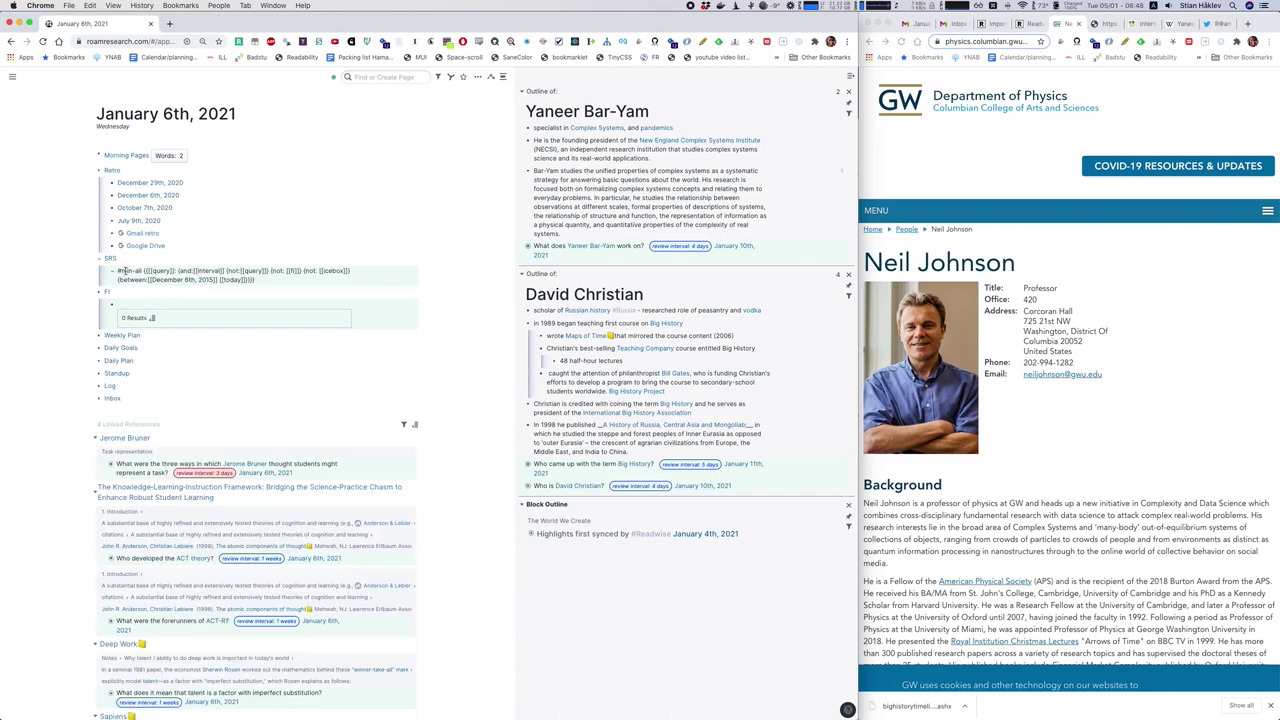
pyautogui.doubleClick(138, 270)
pyautogui.press('Escape')
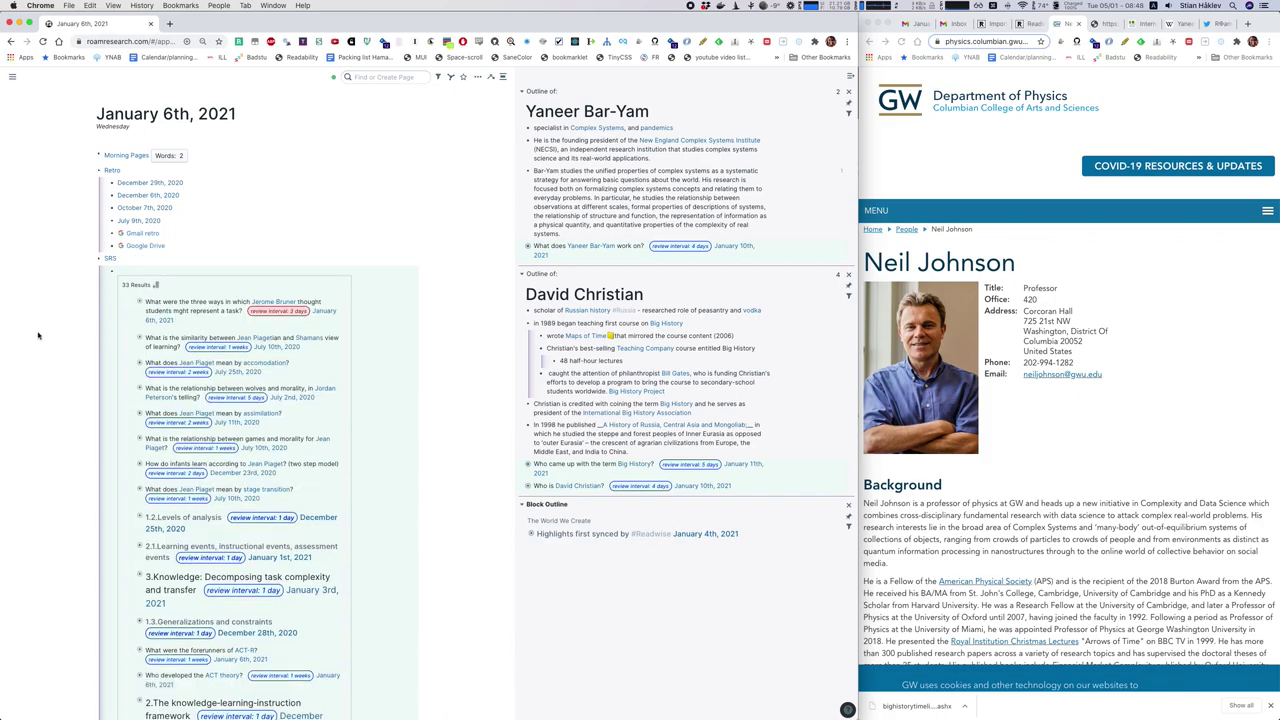
# Step: Reveal the answer to the SRS question on Jerome Bruner's three ways of representing tasks and open its referenced source block in the sidebar
pyautogui.scroll(-2, 50, 370)
pyautogui.scroll(-1, 75, 375)
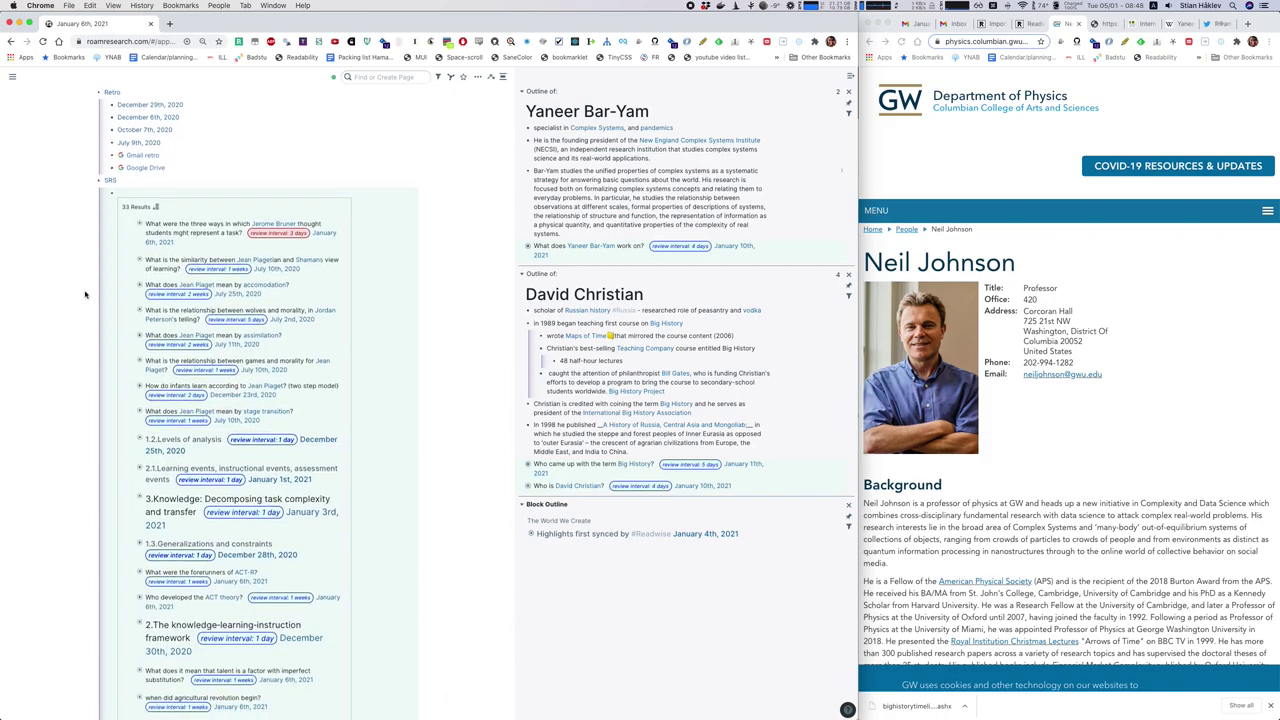
pyautogui.scroll(-1, 85, 330)
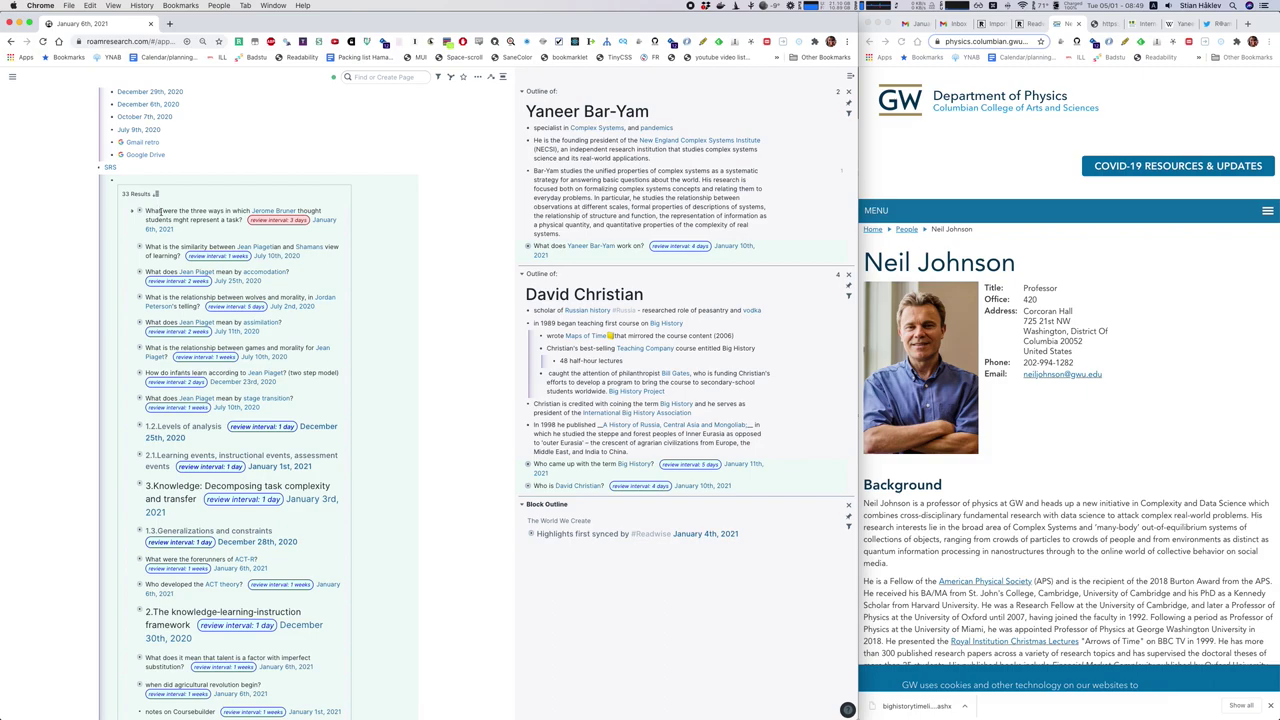
pyautogui.click(132, 211)
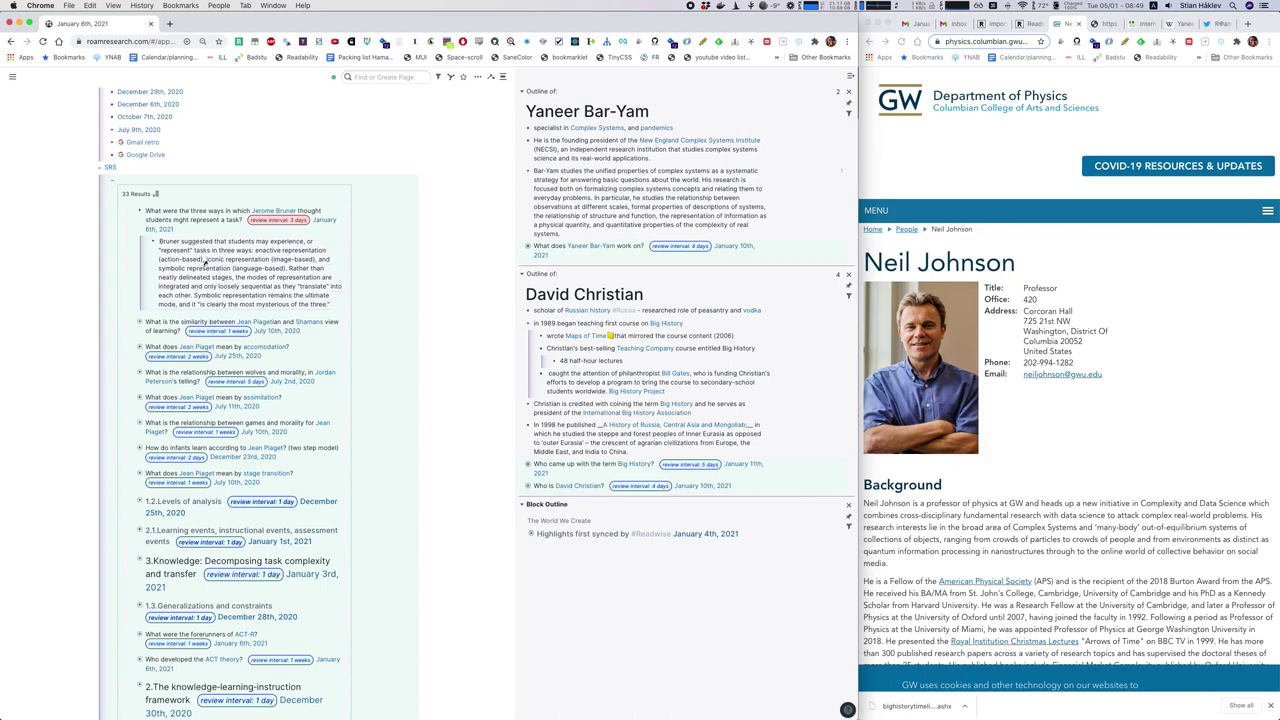
pyautogui.rightClick(237, 262)
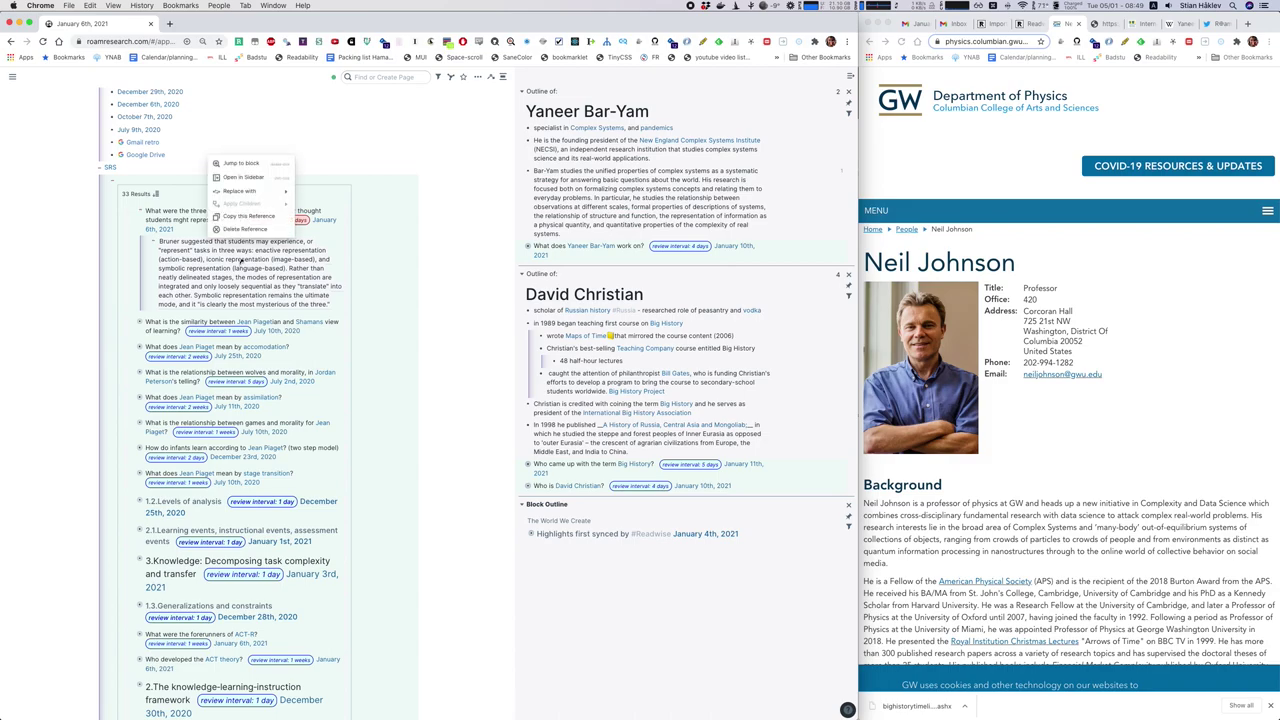
pyautogui.click(244, 177)
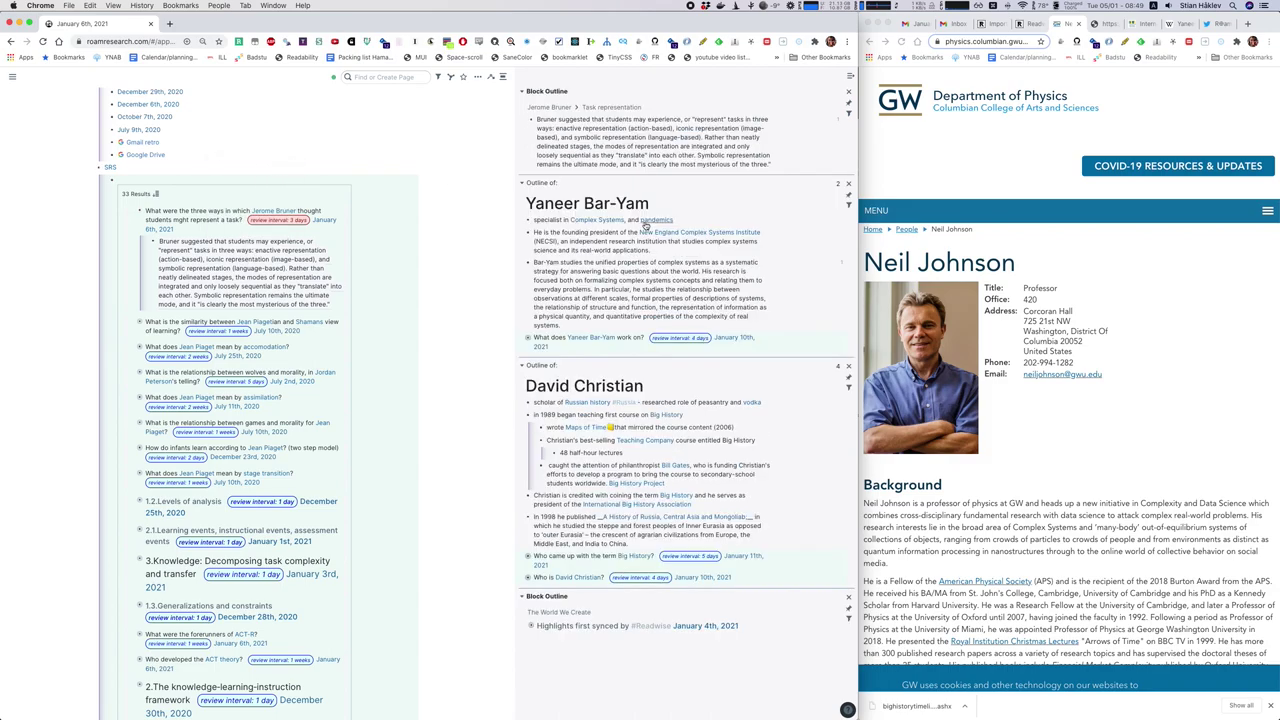
# Step: Expand the sidebar block through its Task representation parent to the full Jerome Bruner page and read the surrounding notes and questions
pyautogui.click(600, 109)
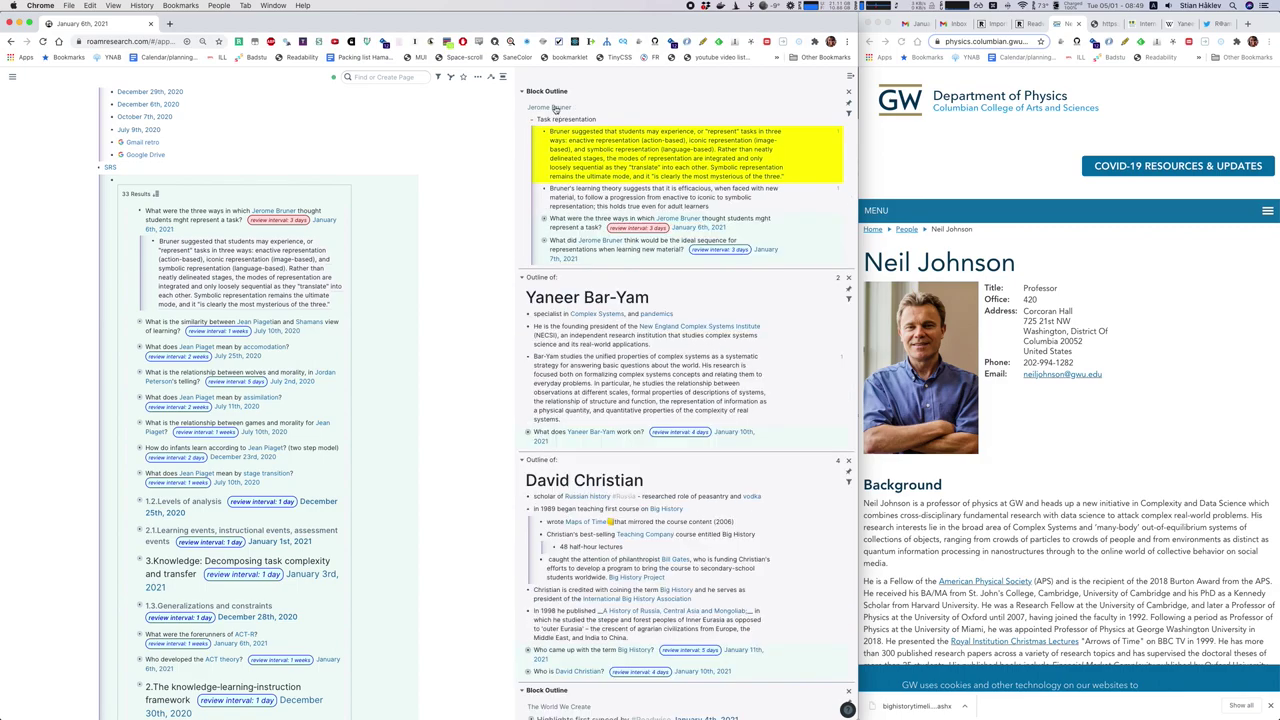
pyautogui.click(556, 107)
pyautogui.scroll(-2, 540, 432)
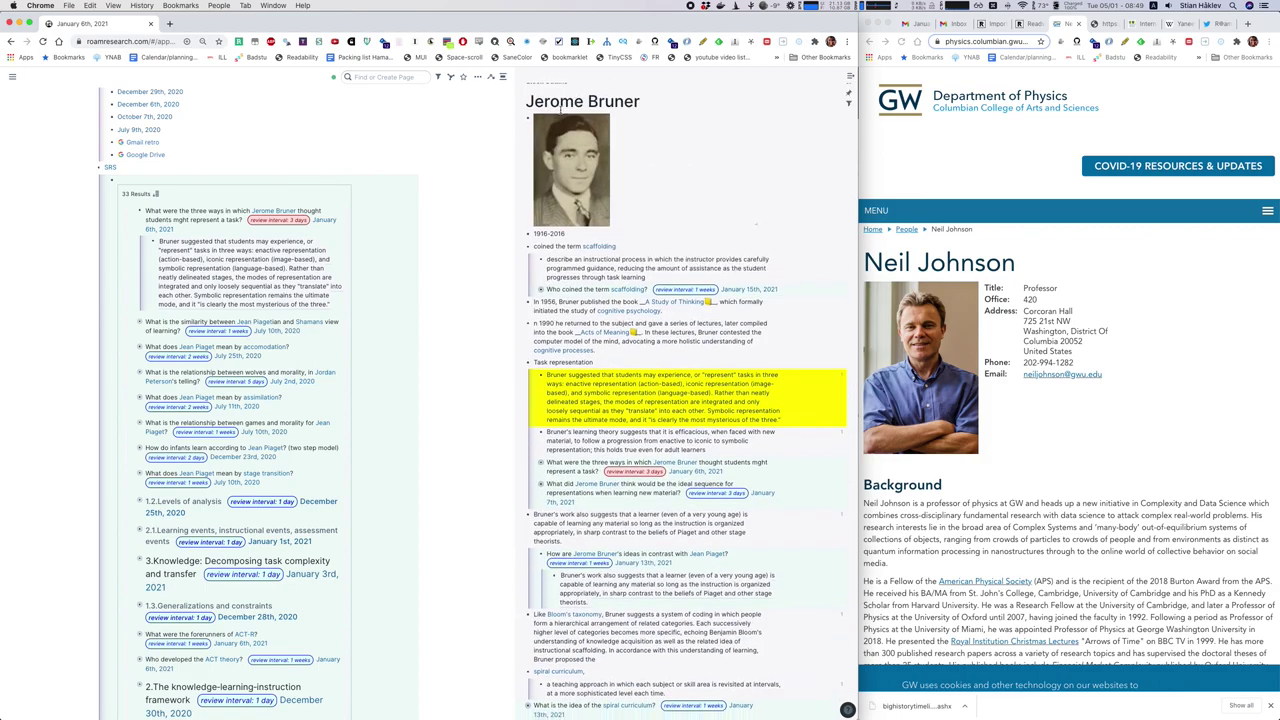
pyautogui.scroll(-3, 540, 432)
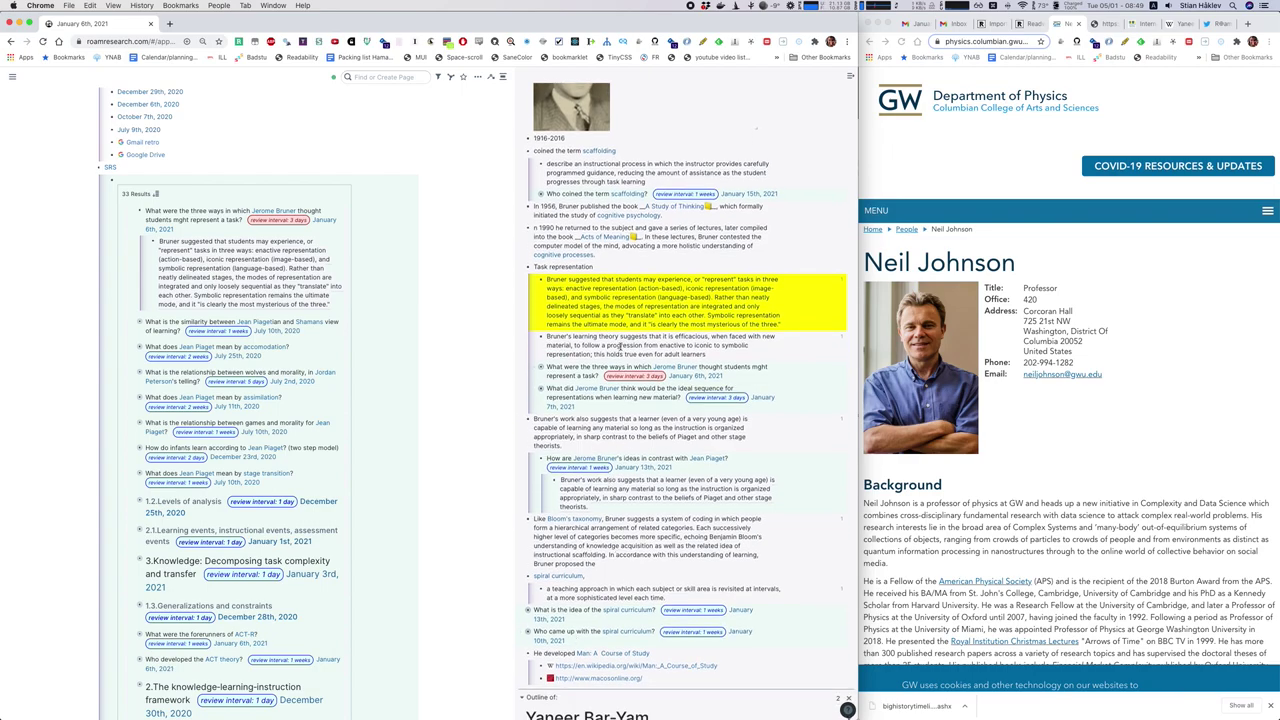
pyautogui.scroll(3, 620, 345)
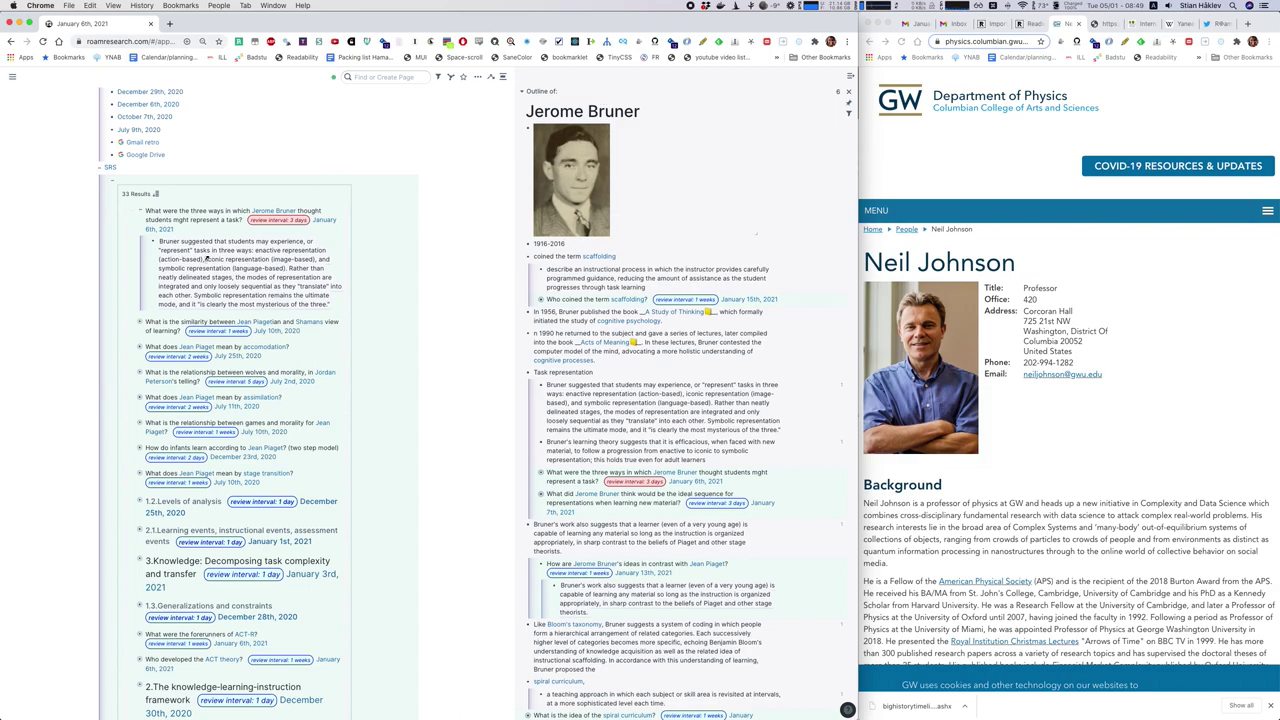
# Step: Grade the Jerome Bruner task representation question 4 in the SRS results, rescheduling its review for January 11th, 2021
pyautogui.scroll(-1, 207, 258)
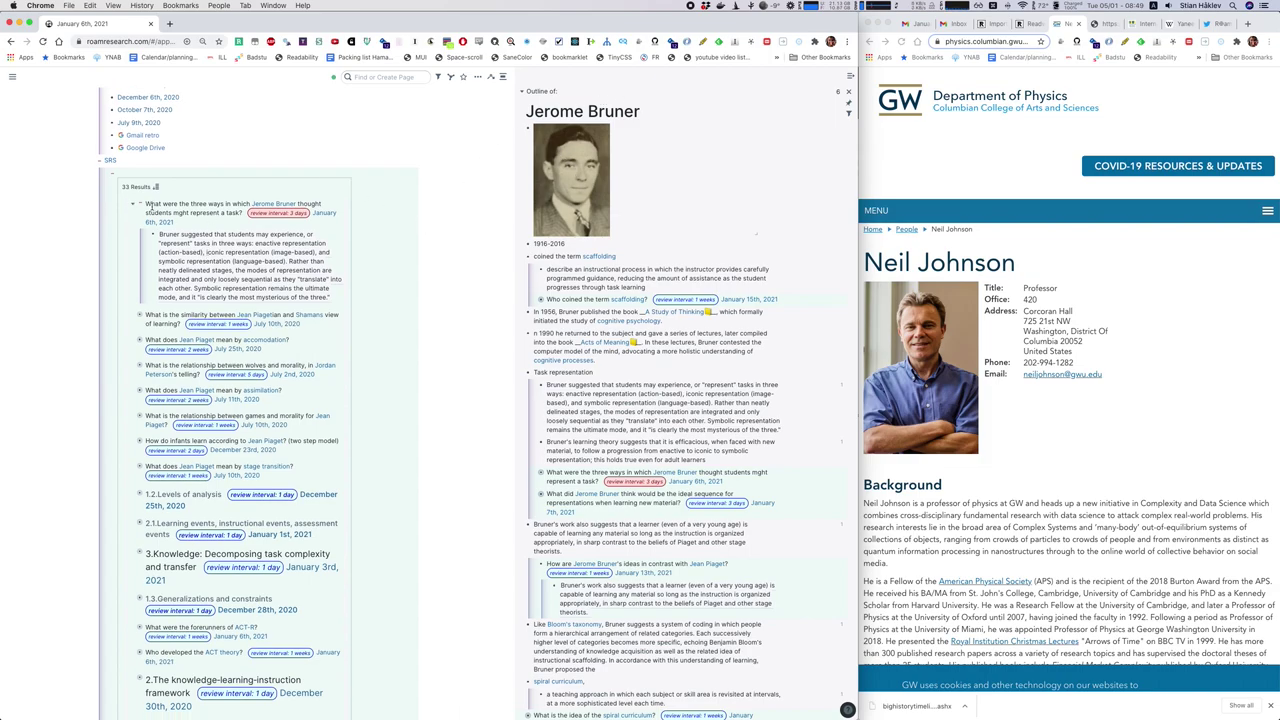
pyautogui.click(160, 207)
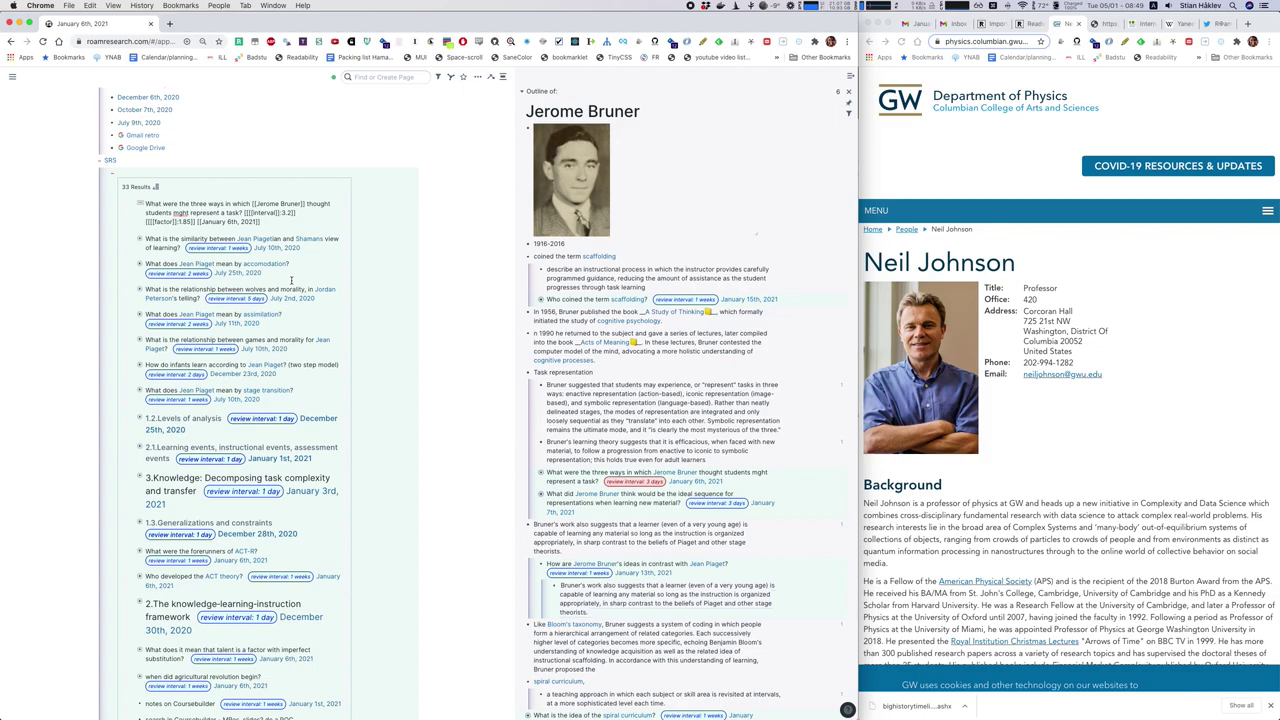
pyautogui.hotkey('ctrl', 'shift', '4')
pyautogui.press('Escape')
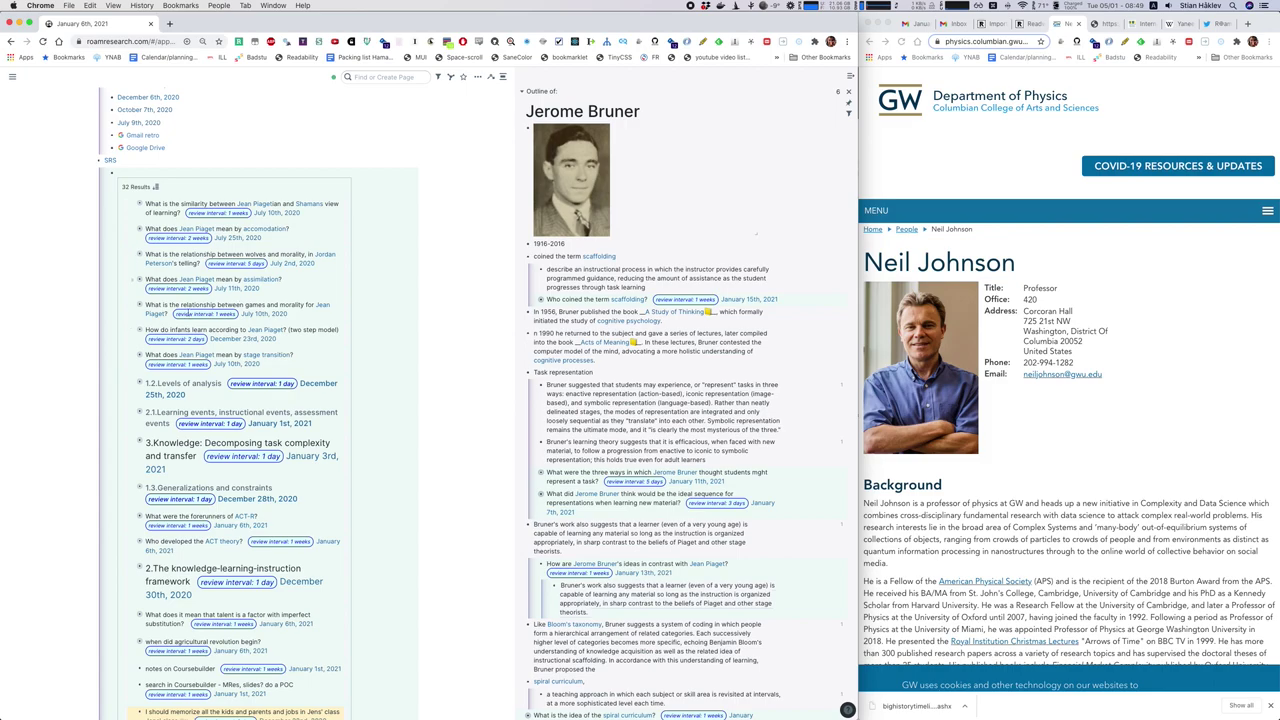
# Step: Look through the remaining due questions and read the content nested under "2.1.Learning events, instructional events, assessment events", collapsing it again
pyautogui.scroll(-1, 192, 320)
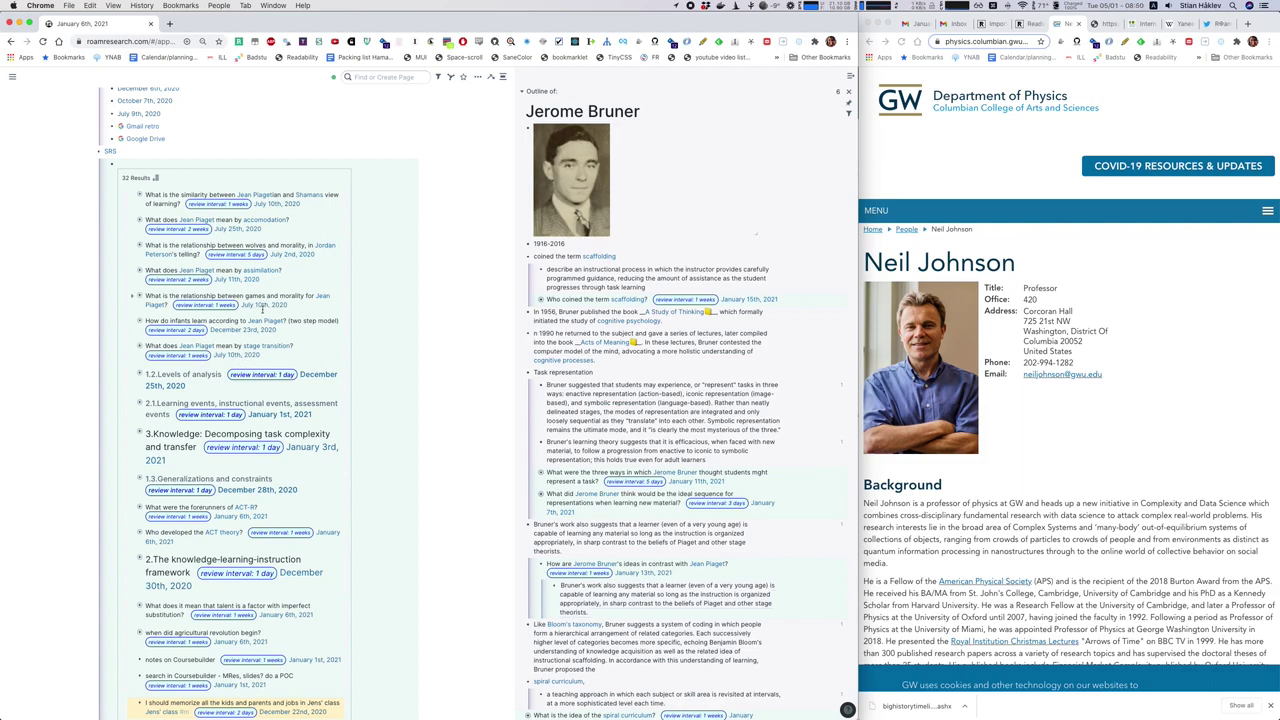
pyautogui.scroll(1, 262, 310)
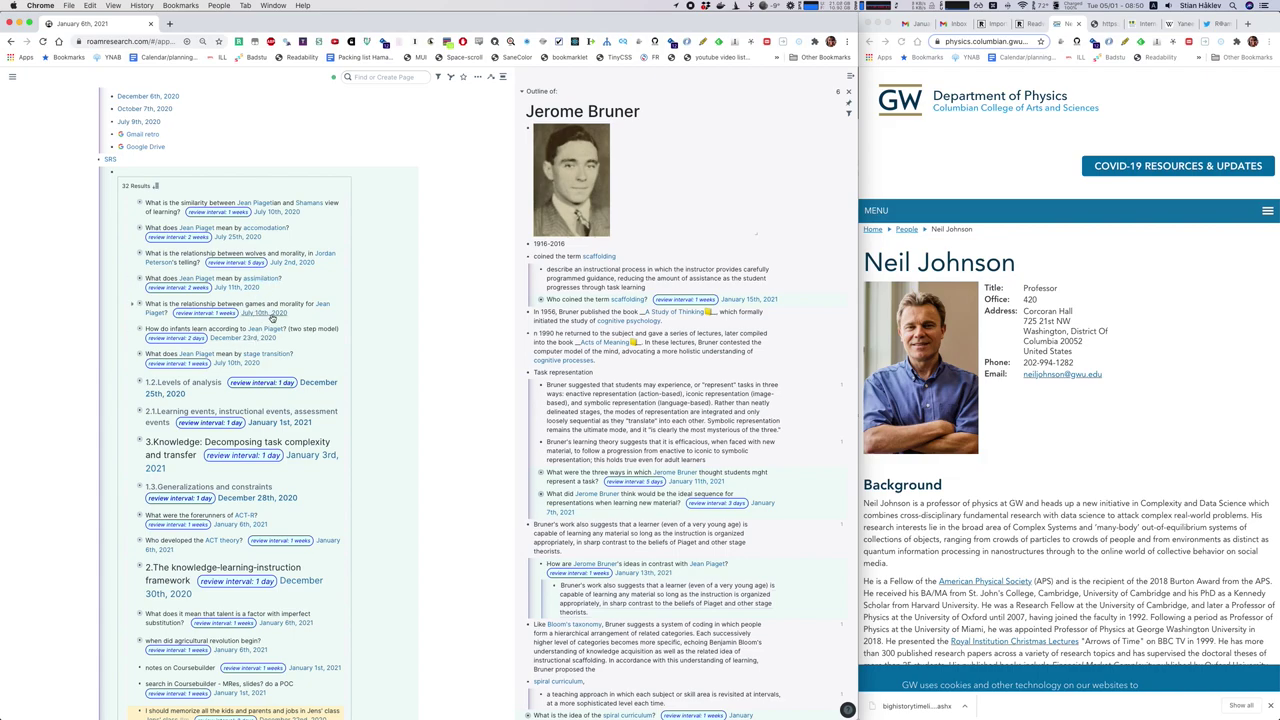
pyautogui.scroll(-3, 230, 325)
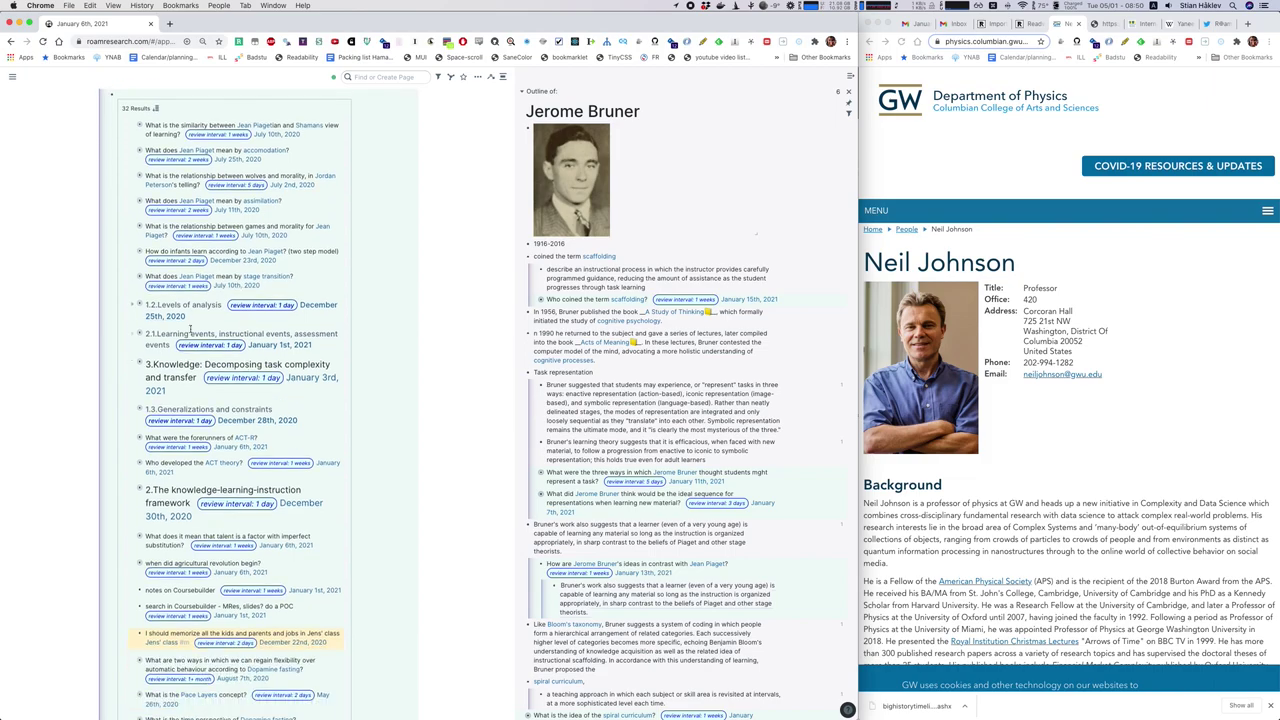
pyautogui.scroll(-1, 190, 328)
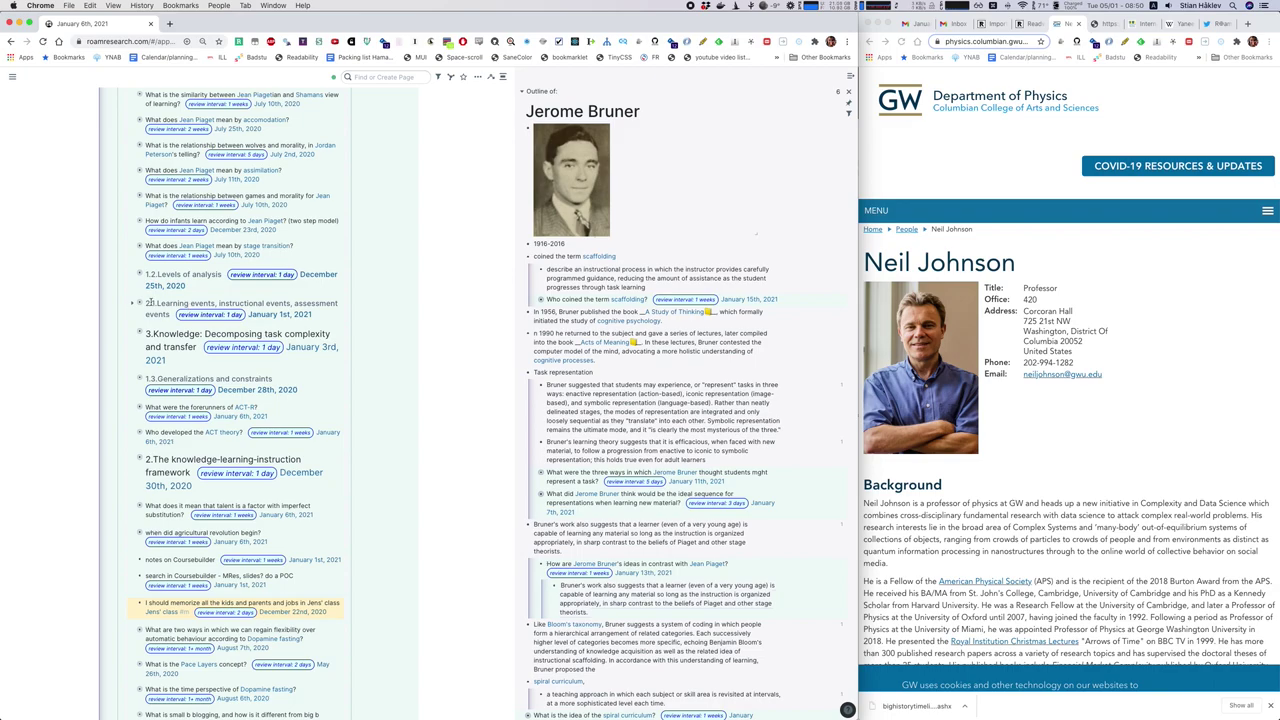
pyautogui.click(133, 305)
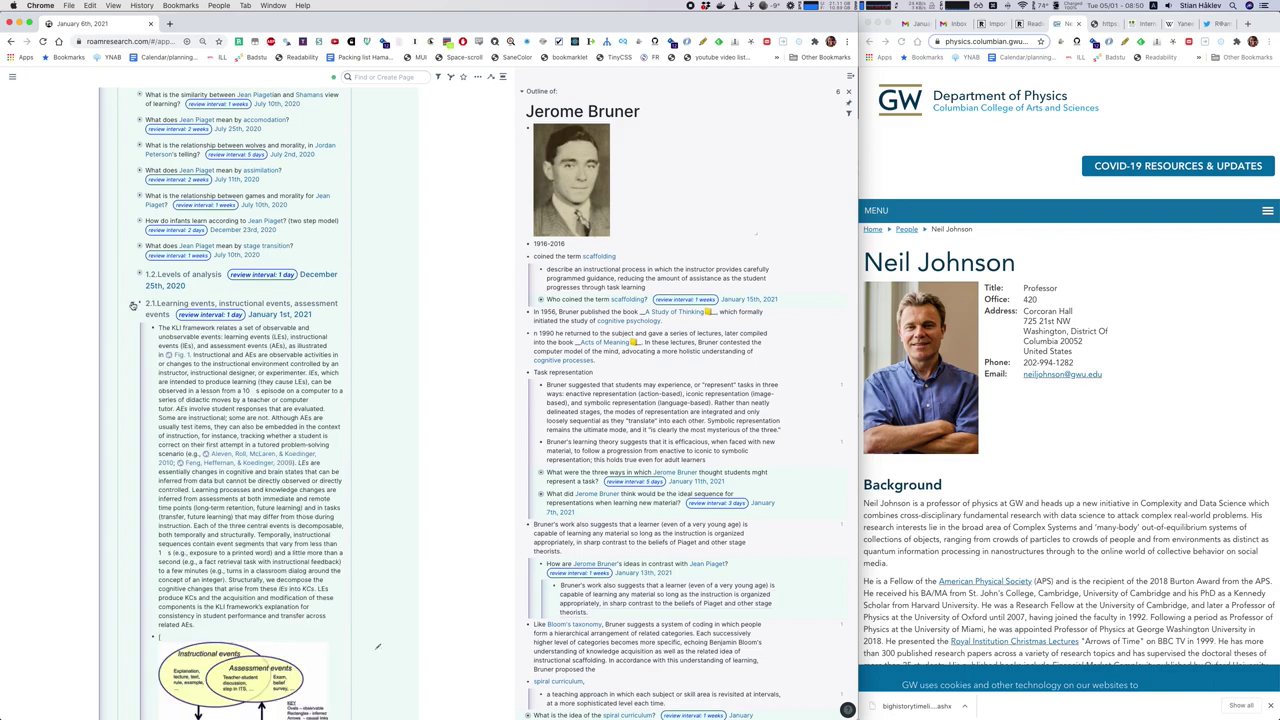
pyautogui.scroll(-5, 133, 305)
pyautogui.scroll(-10, 181, 396)
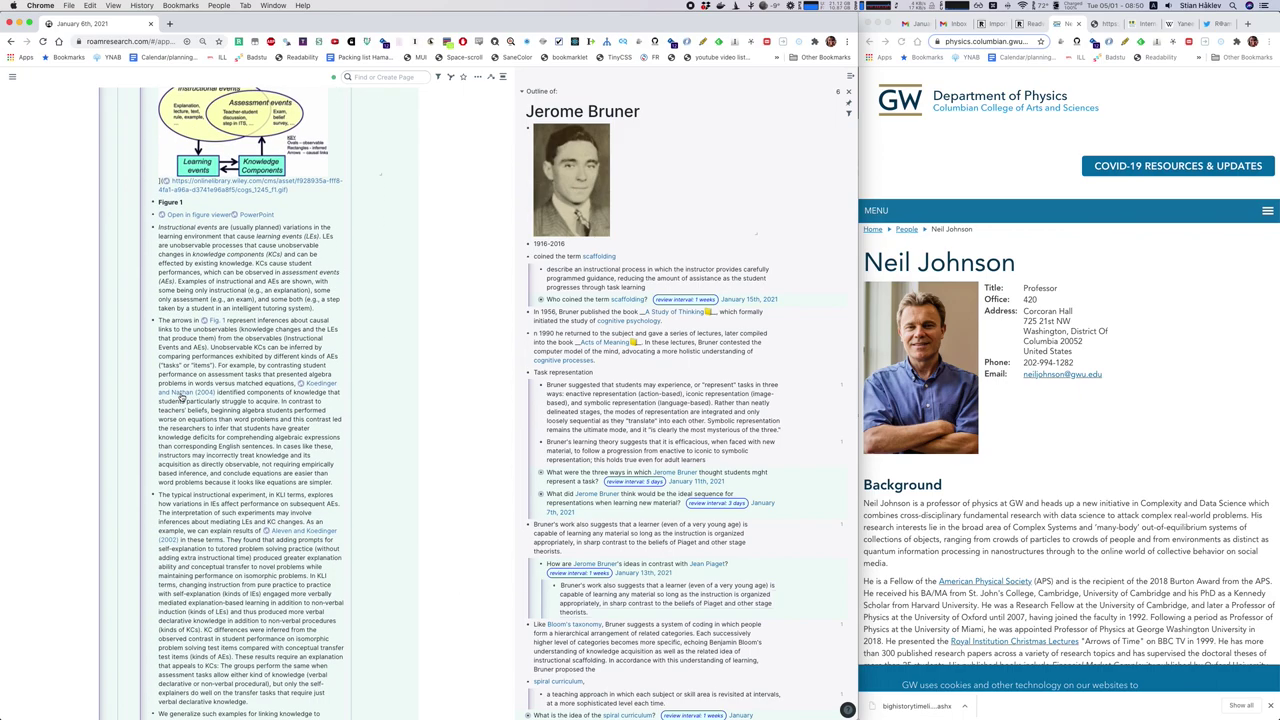
pyautogui.scroll(15, 181, 396)
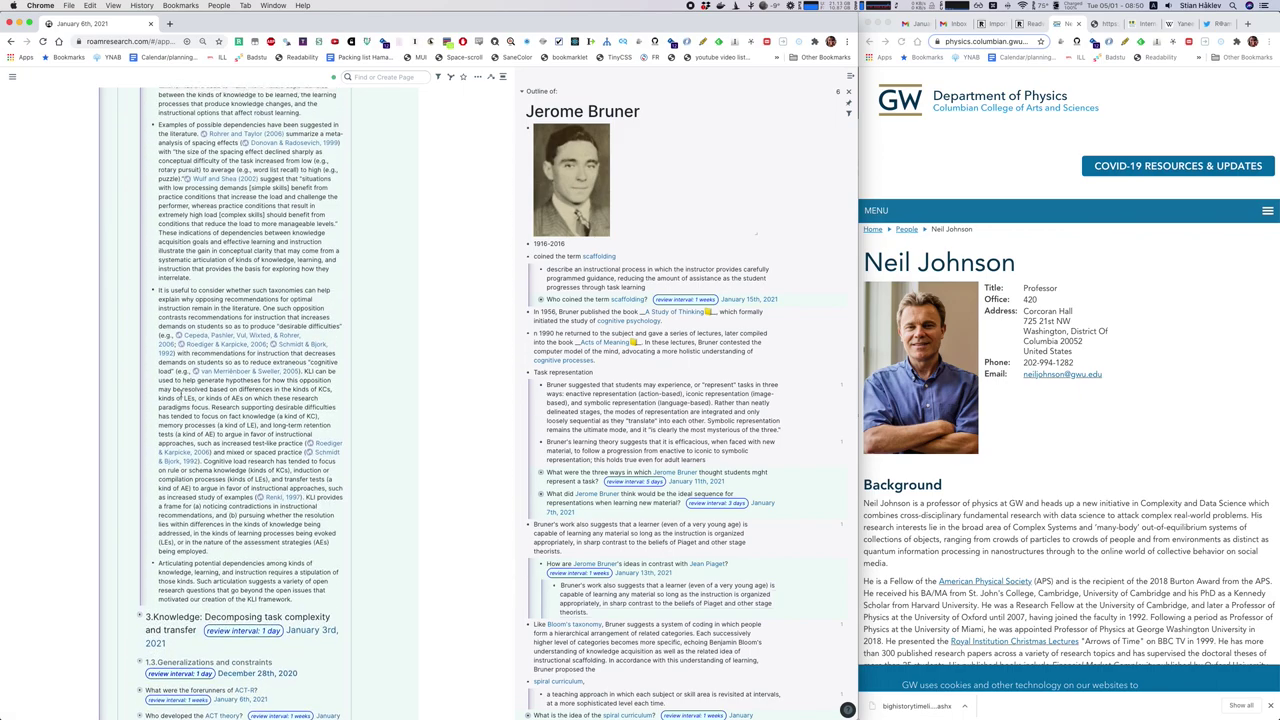
pyautogui.scroll(2, 181, 396)
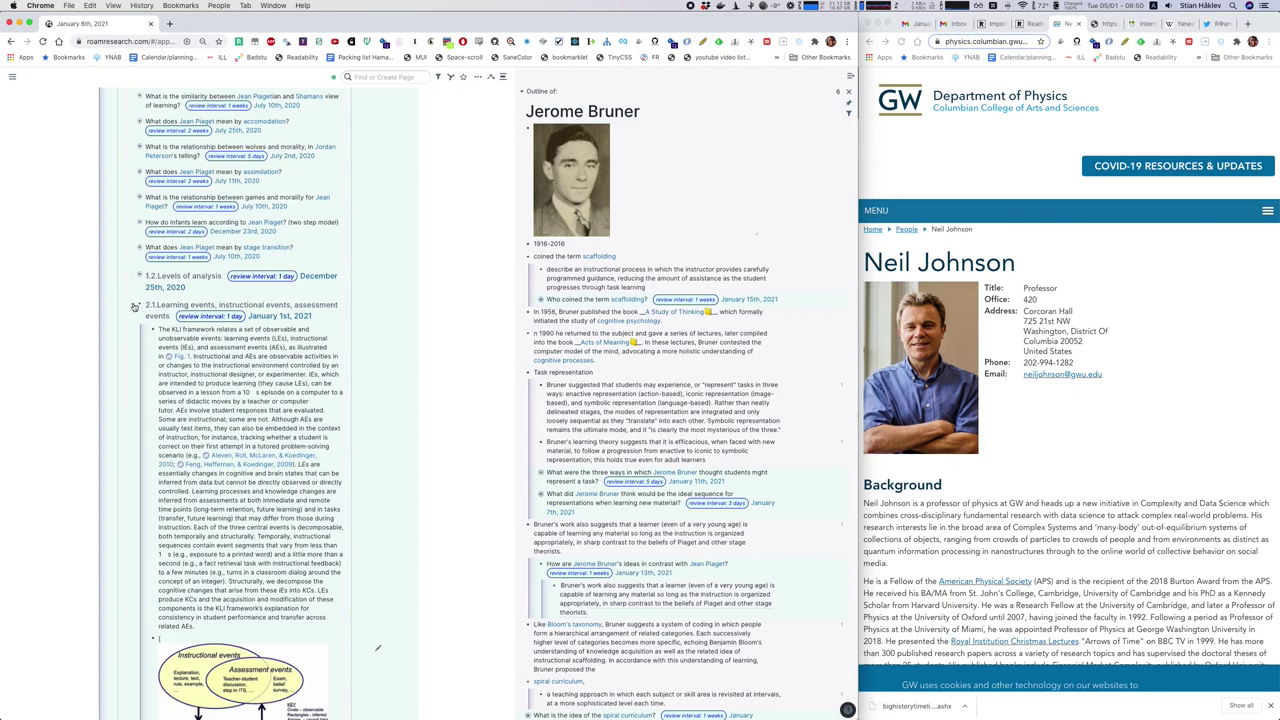
pyautogui.click(134, 306)
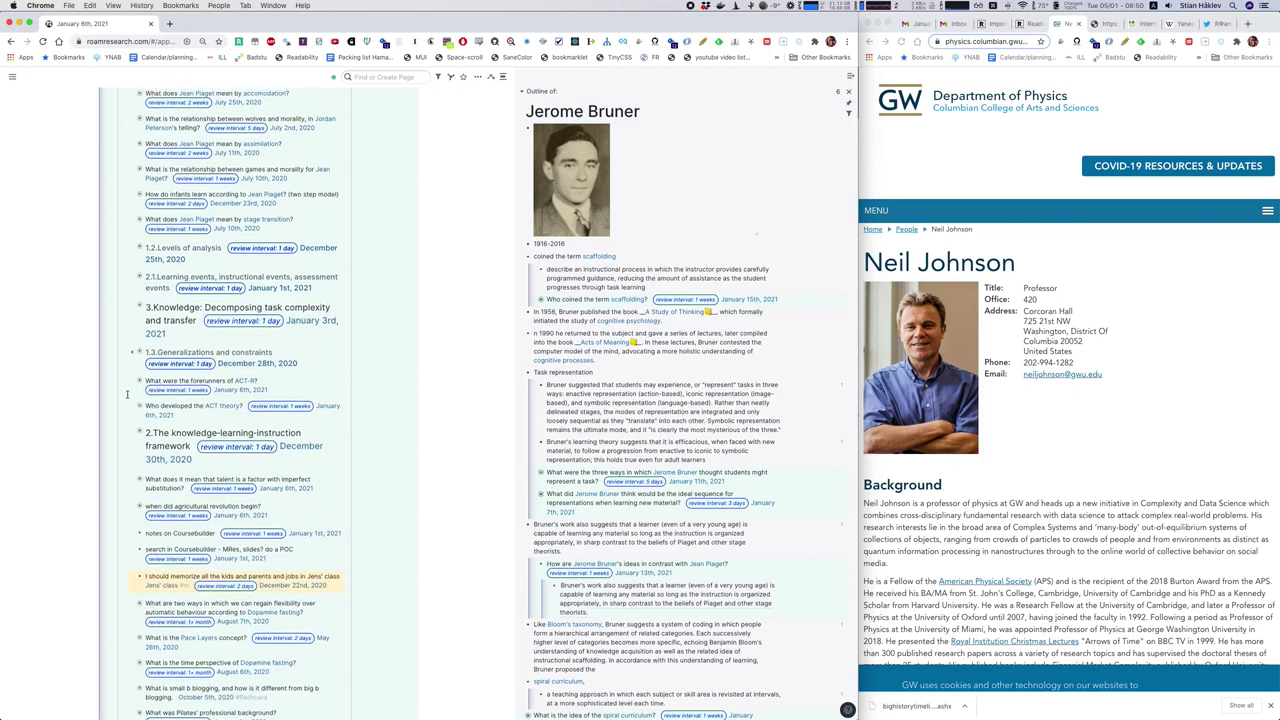
# Step: Check the answer to "when did agricultural revolution begin?" and grade the question 4 to reschedule its review
pyautogui.scroll(-3, 140, 400)
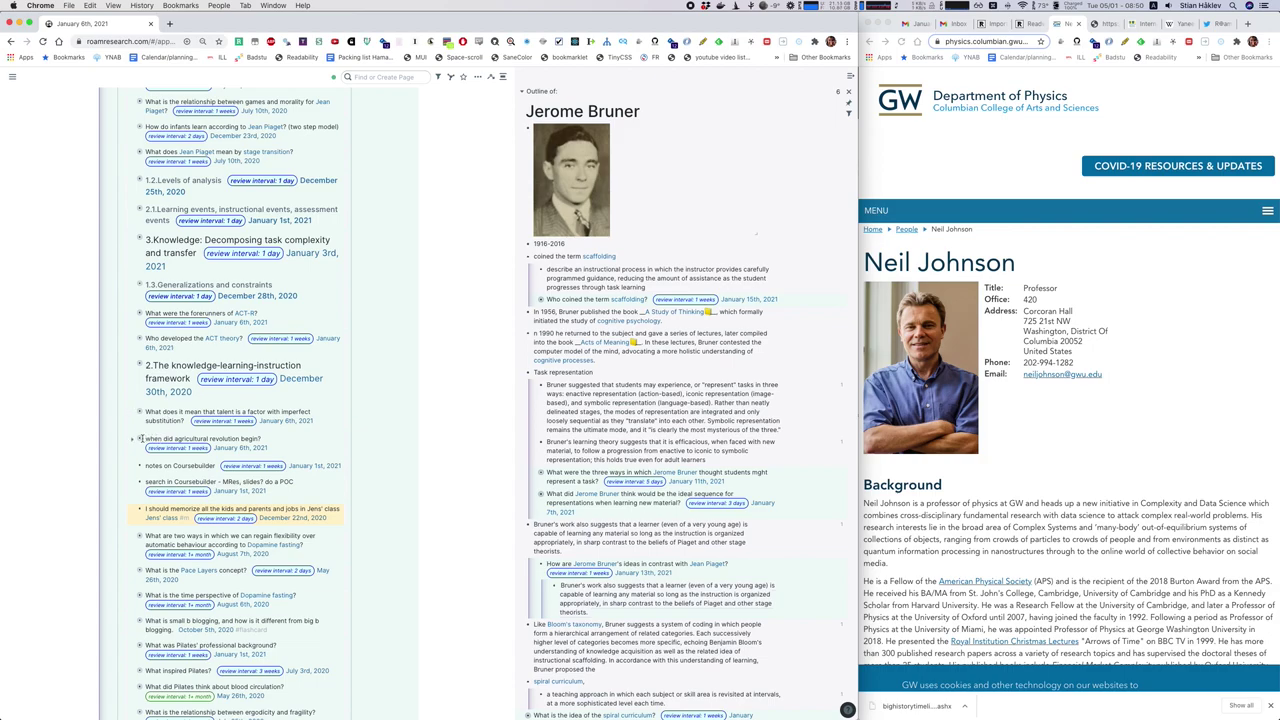
pyautogui.click(133, 439)
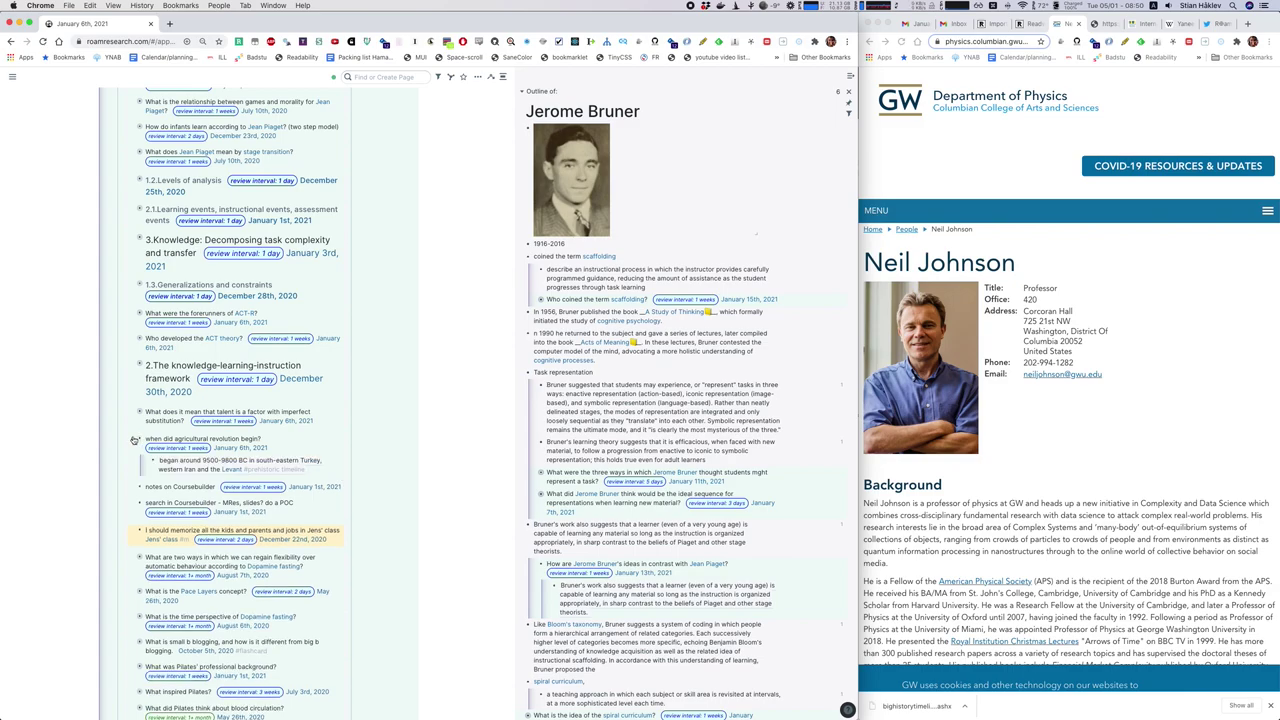
pyautogui.click(133, 439)
pyautogui.click(178, 439)
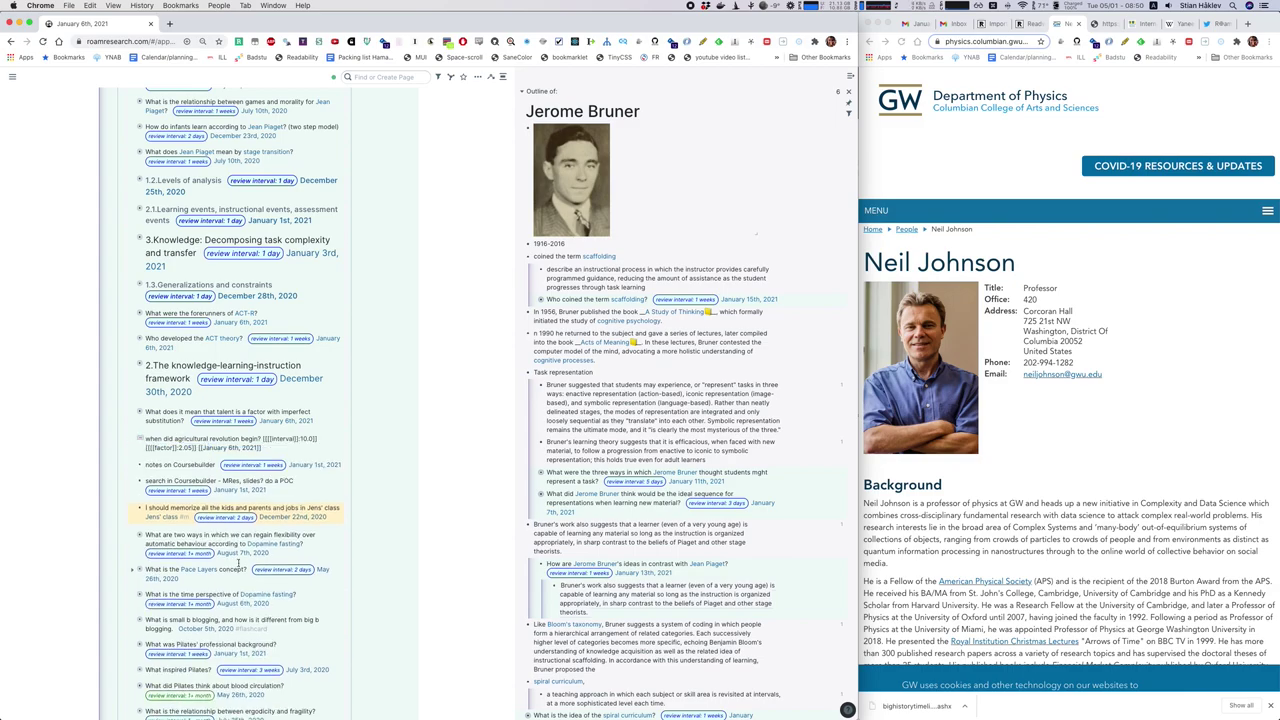
pyautogui.hotkey('ctrl', 'shift', '4')
pyautogui.press('Escape')
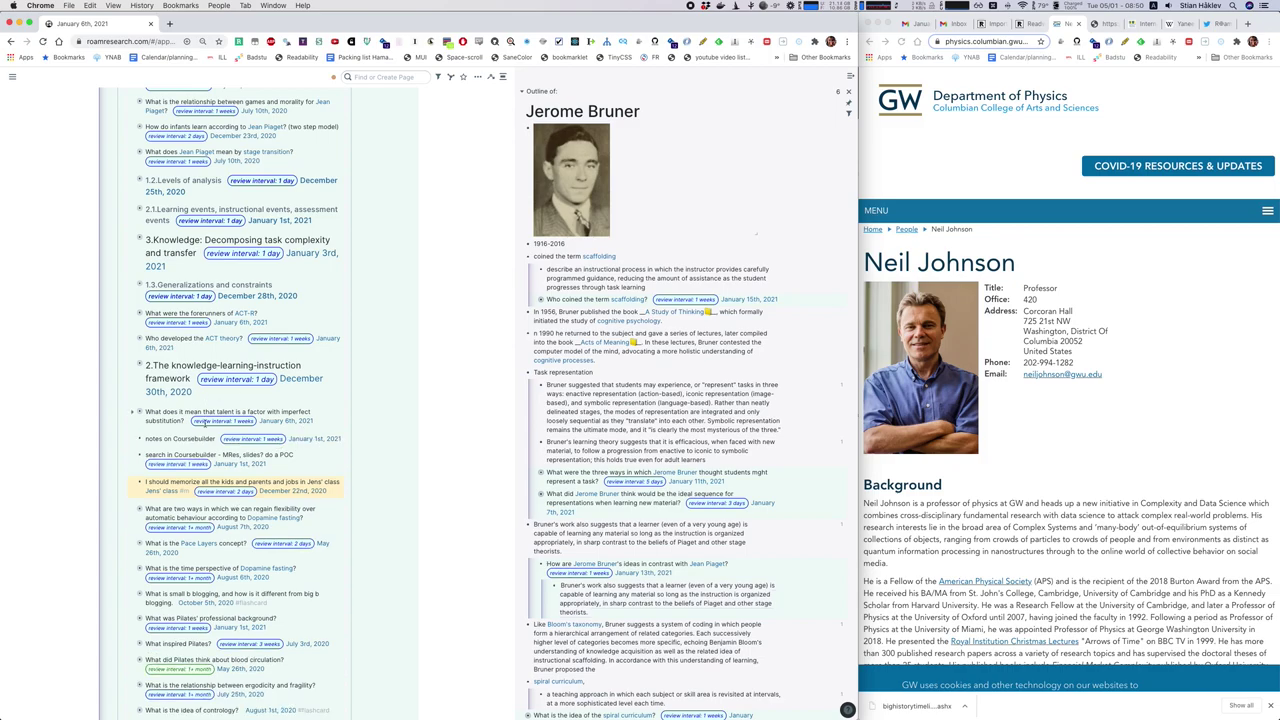
pyautogui.scroll(5, 203, 421)
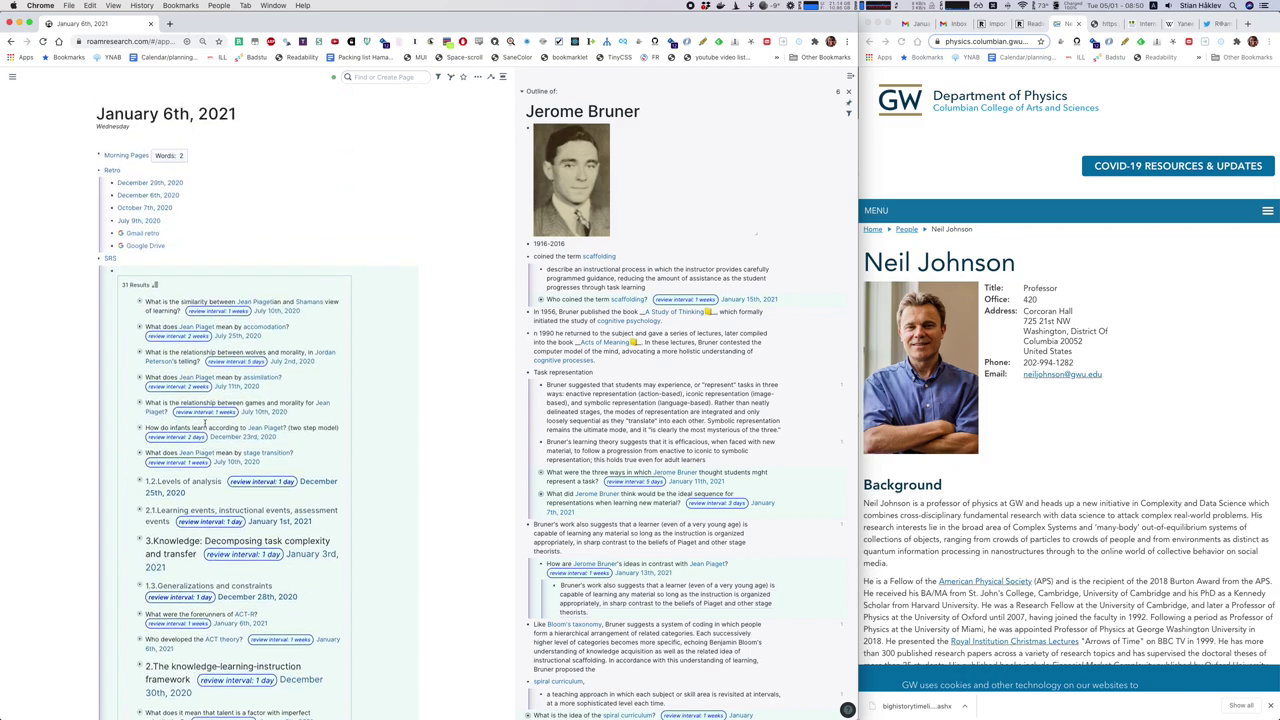